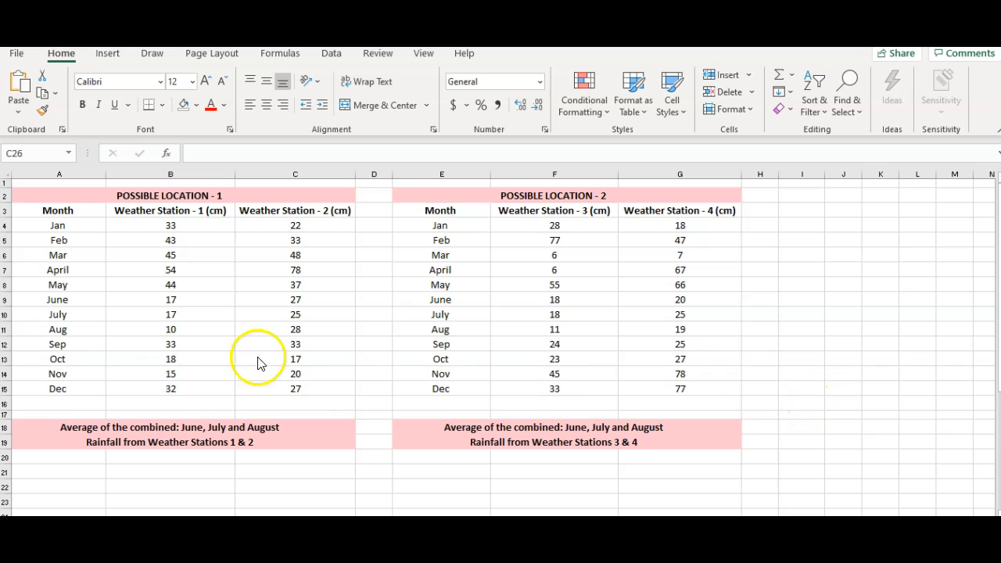
- Shade the June, July and August rows of the Possible Location 1 table (A9:C11) with light gray fill
left_click(59, 302)
mouse_move(59, 301)
left_mouse_down()
mouse_move(96, 331)
mouse_move(284, 333)
left_mouse_up()
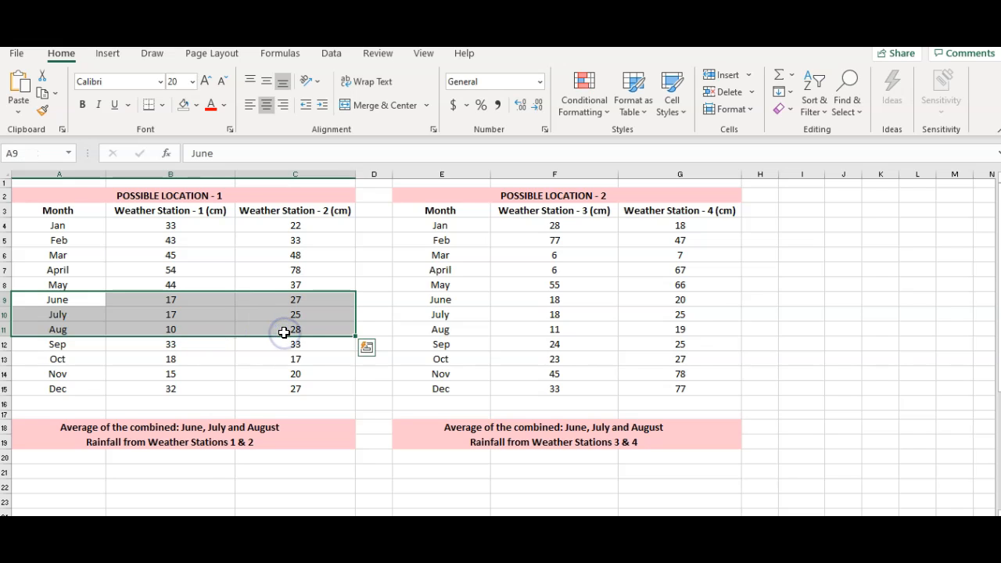
left_click(197, 105)
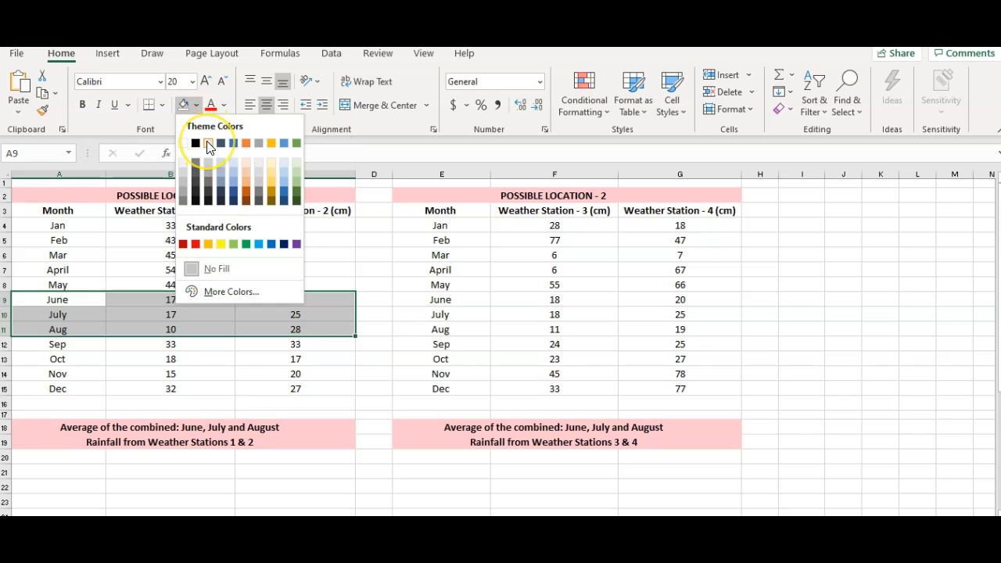
left_click(208, 144)
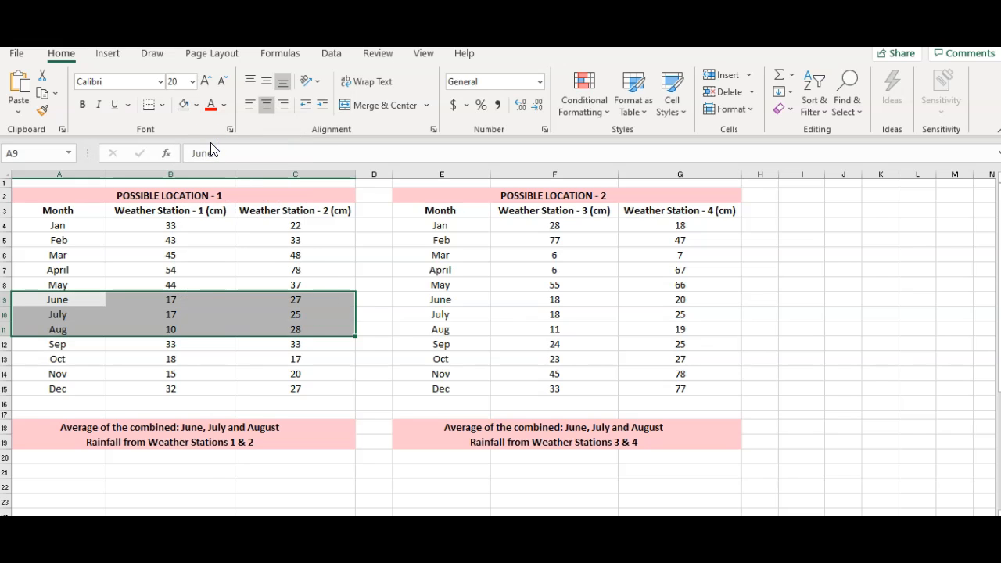
- Apply the same light gray fill to the June, July and August rows of the Possible Location 2 table (E9:G11)
left_click(414, 301)
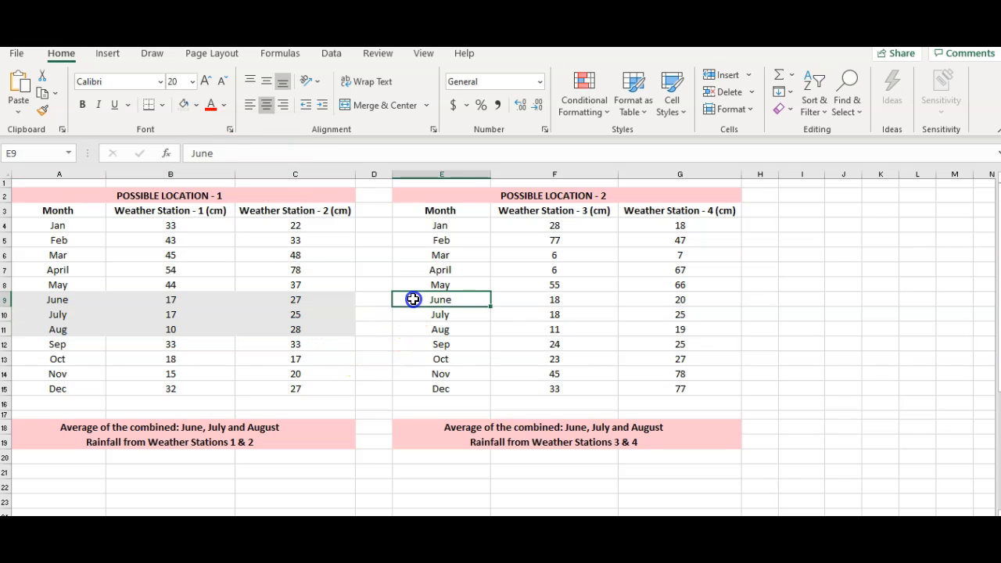
left_click_drag(413, 300, 658, 334)
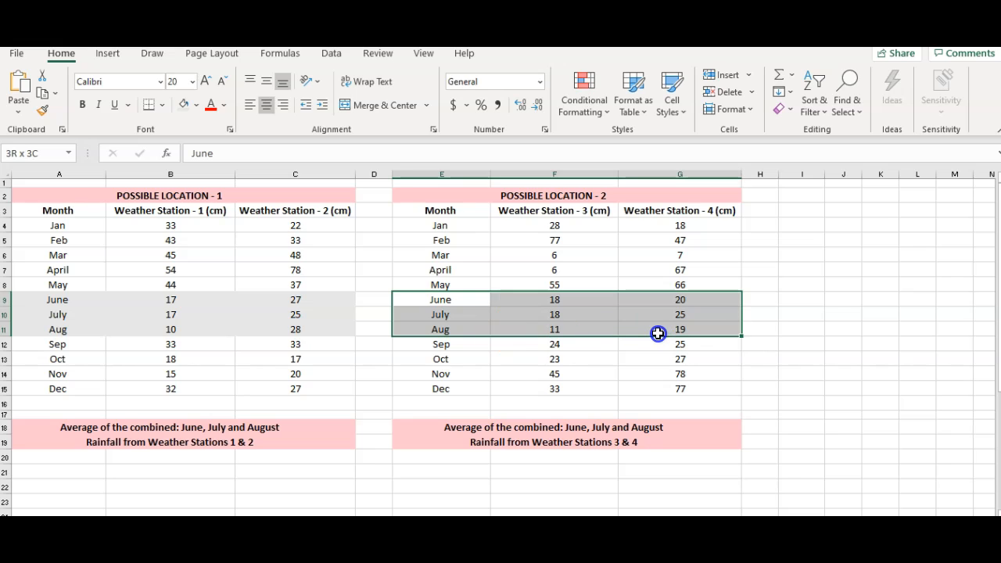
left_click(185, 110)
left_click(851, 389)
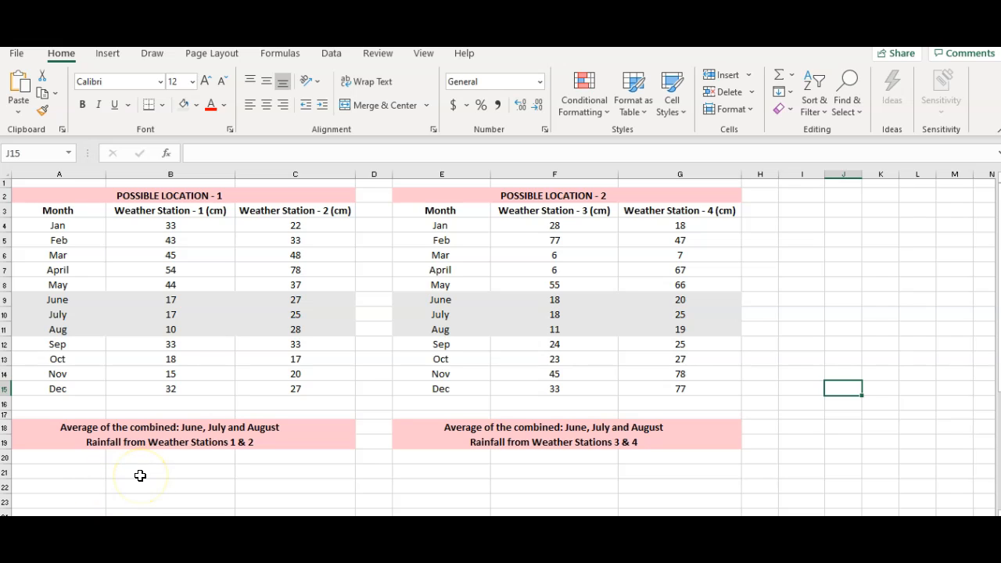
- Examine the June, July and August rainfall readings for Weather Stations 1 and 2
left_click(89, 472)
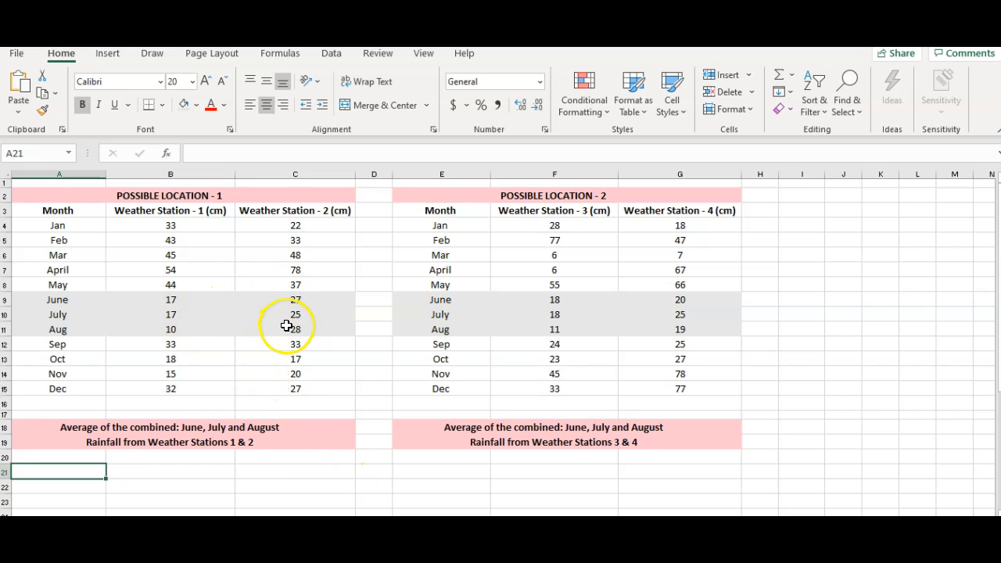
left_click(209, 299)
left_click(205, 317)
left_click(203, 333)
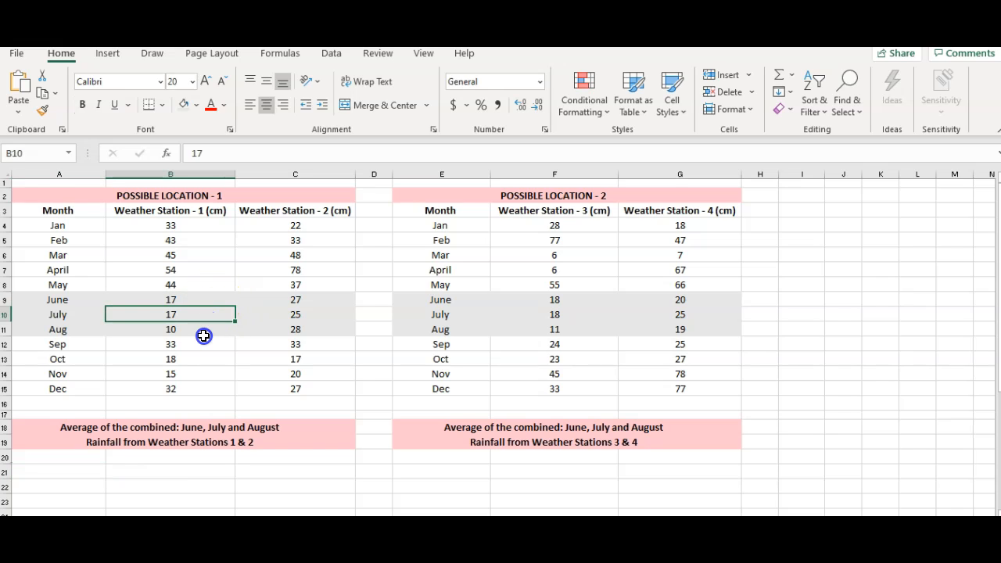
left_click(282, 301)
left_click(285, 315)
left_click(289, 330)
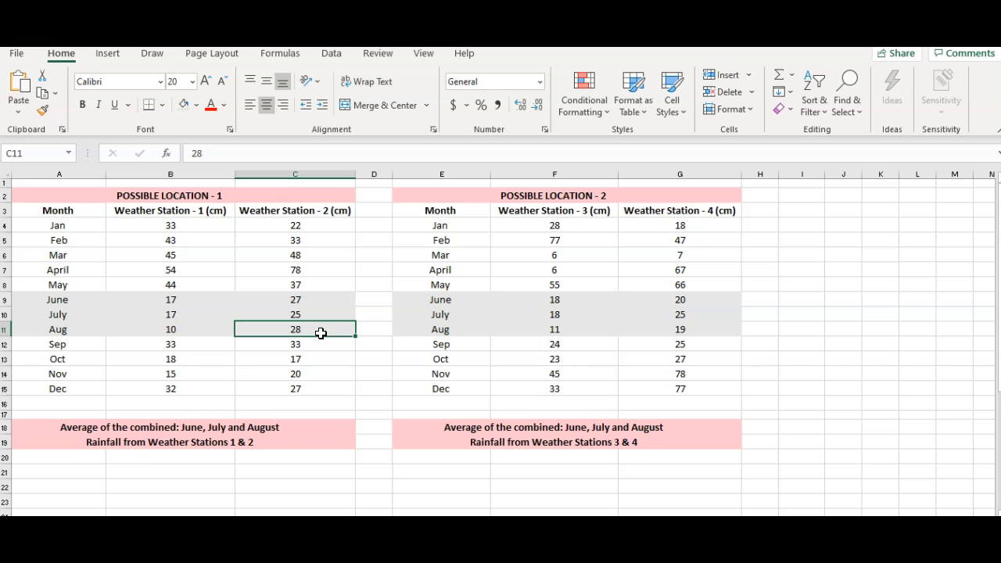
- Enter the label "Total during summer" in cell A21
left_click(74, 472)
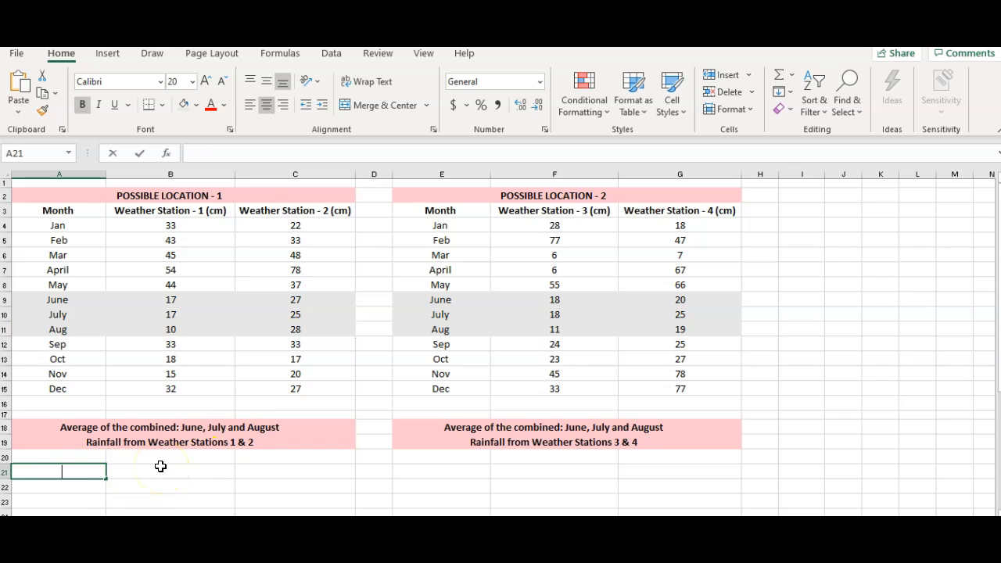
type("Total during summer")
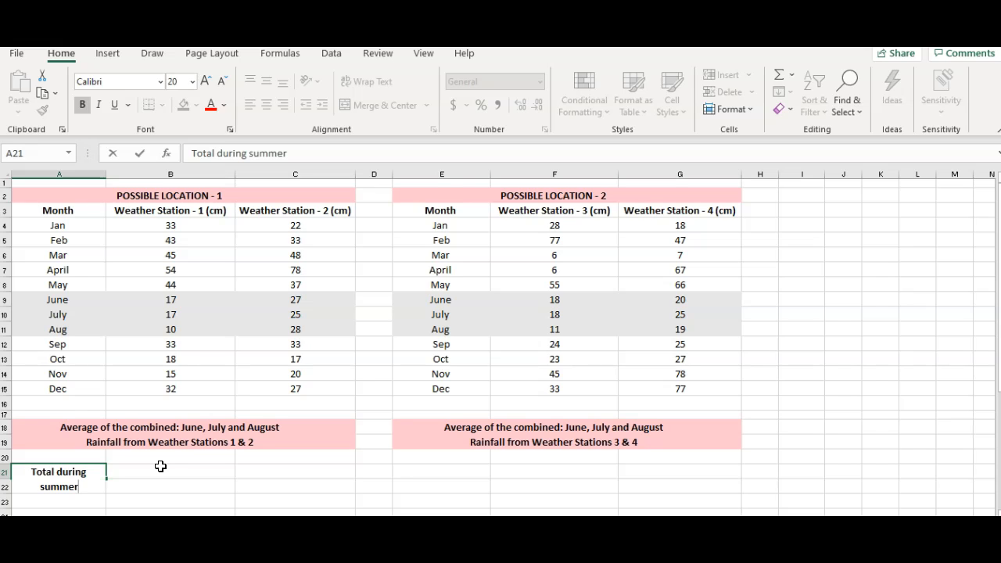
- Total the summer rainfall of Weather Stations 1 and 2 in B21 with the formula =B9+B10+B11+C9+C10+C11
left_click(159, 472)
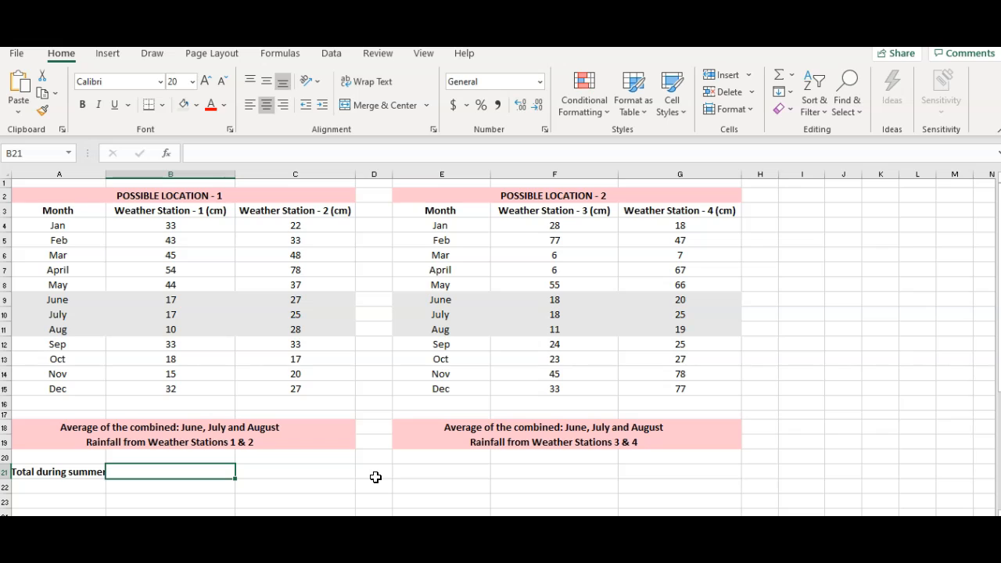
type("=")
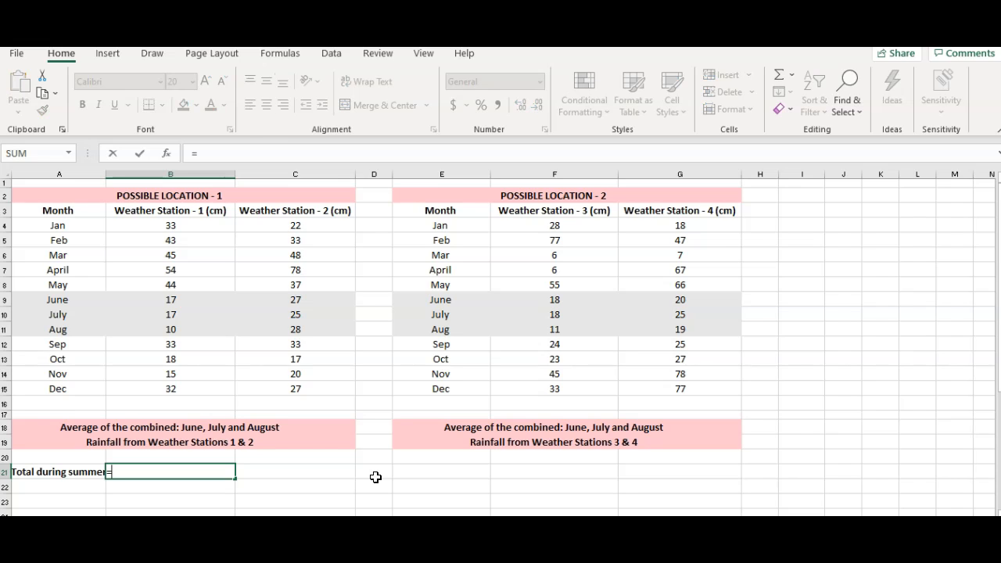
left_click(192, 296)
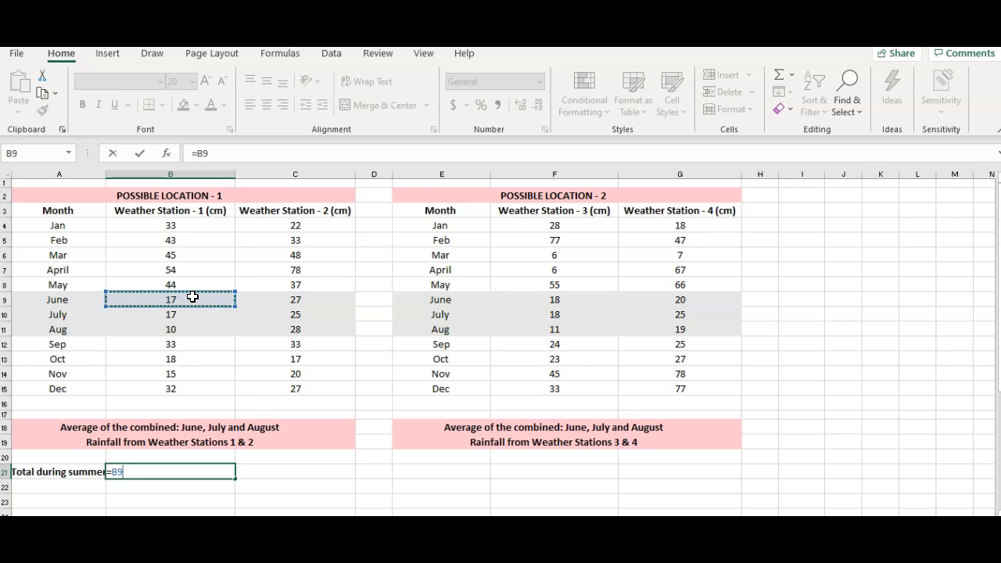
type("+")
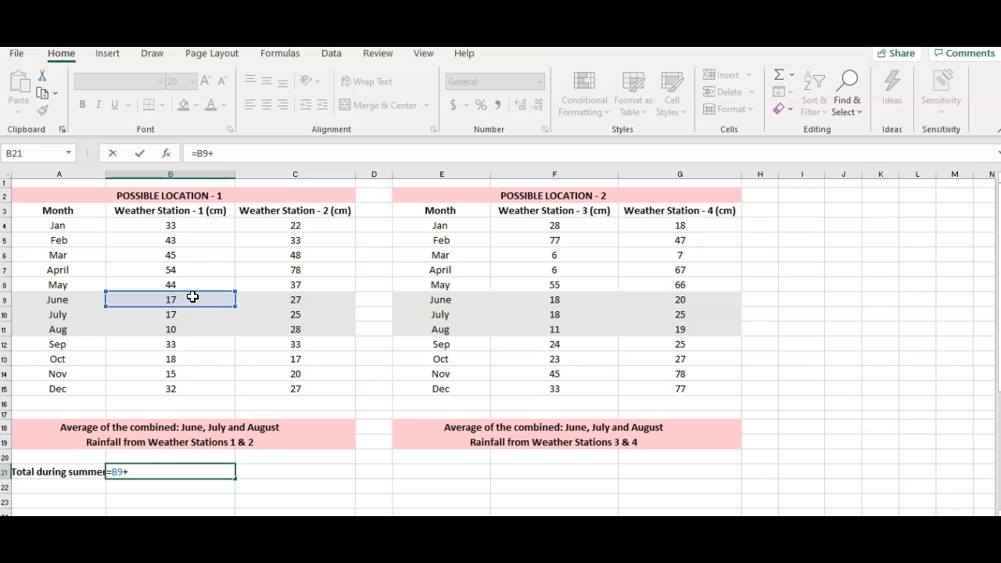
left_click(192, 314)
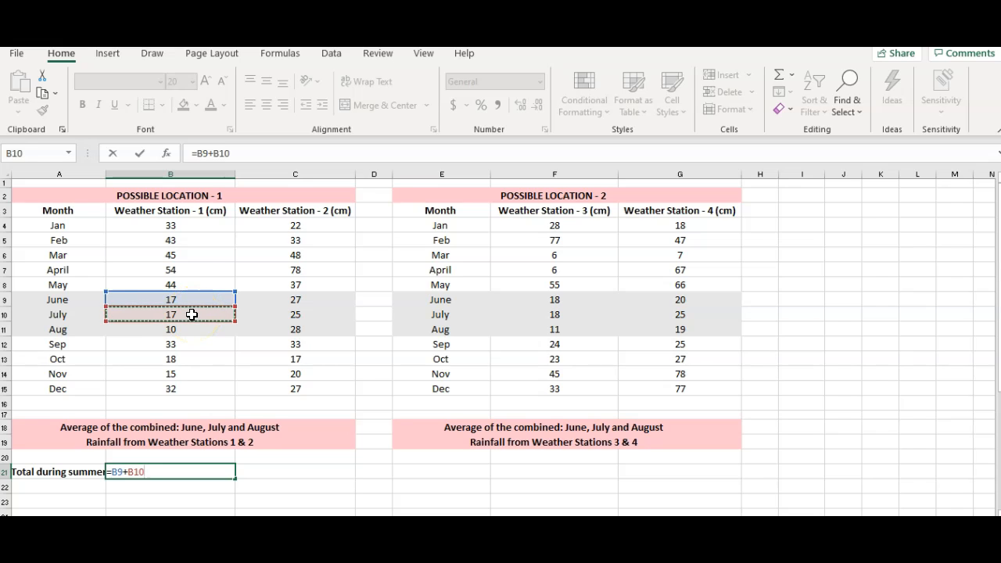
type("+")
left_click(157, 333)
type("+")
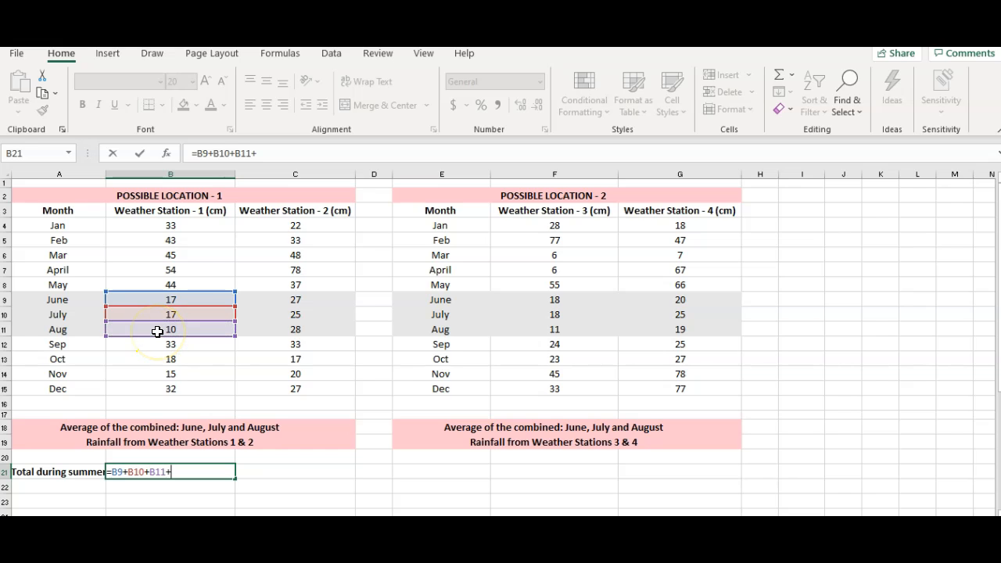
left_click(261, 304)
type("+")
left_click(262, 317)
type("+")
left_click(263, 338)
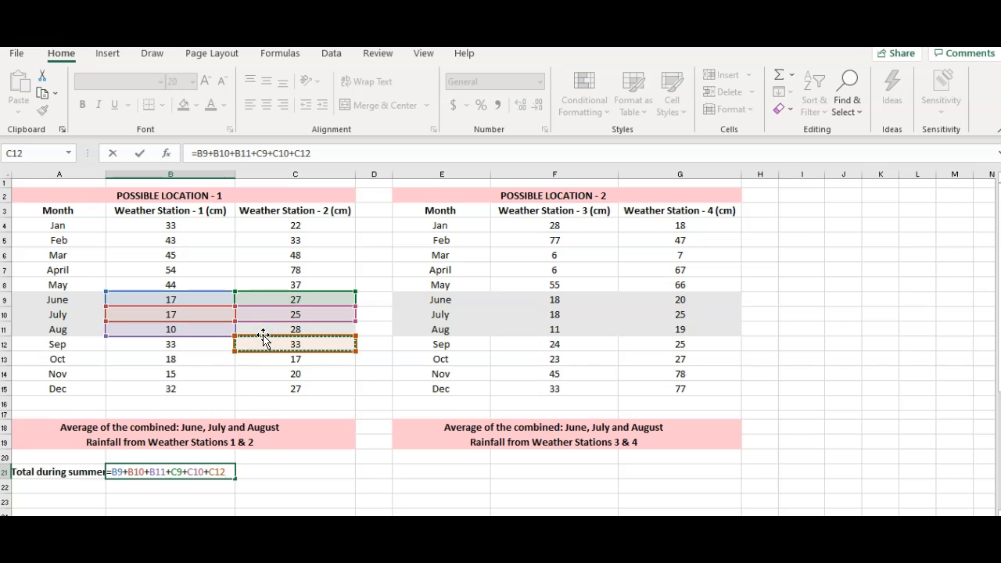
left_click(268, 330)
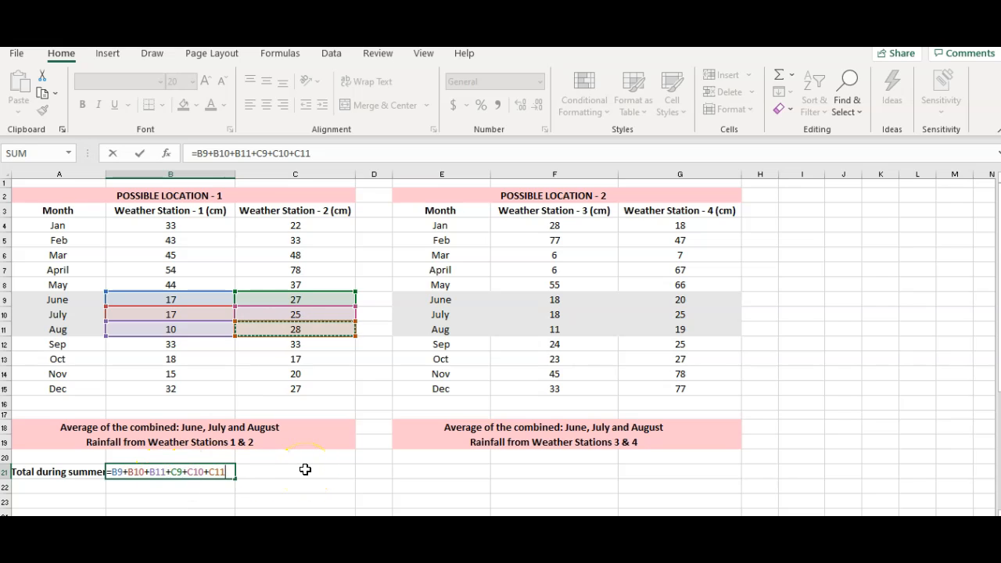
key("Return")
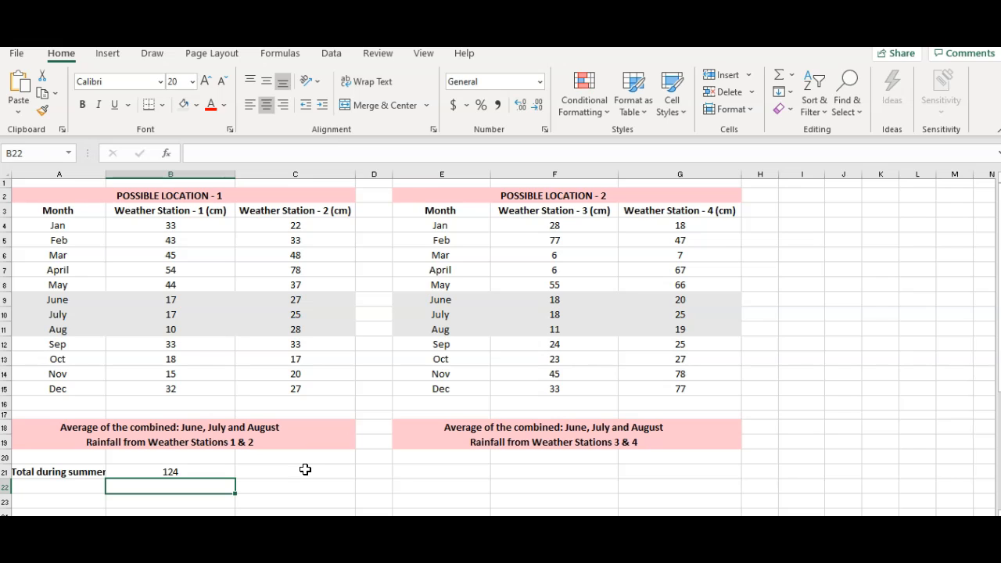
- Enter the label "average" in cell A22, below the summer total label
key("Left")
type("averafe")
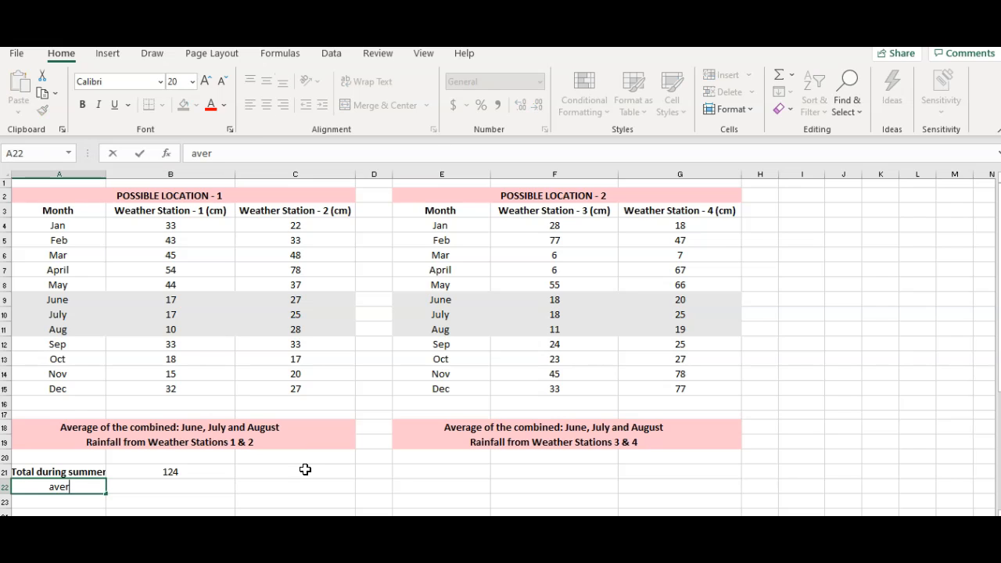
key("BackSpace")
key("BackSpace")
type("ge")
key("Tab")
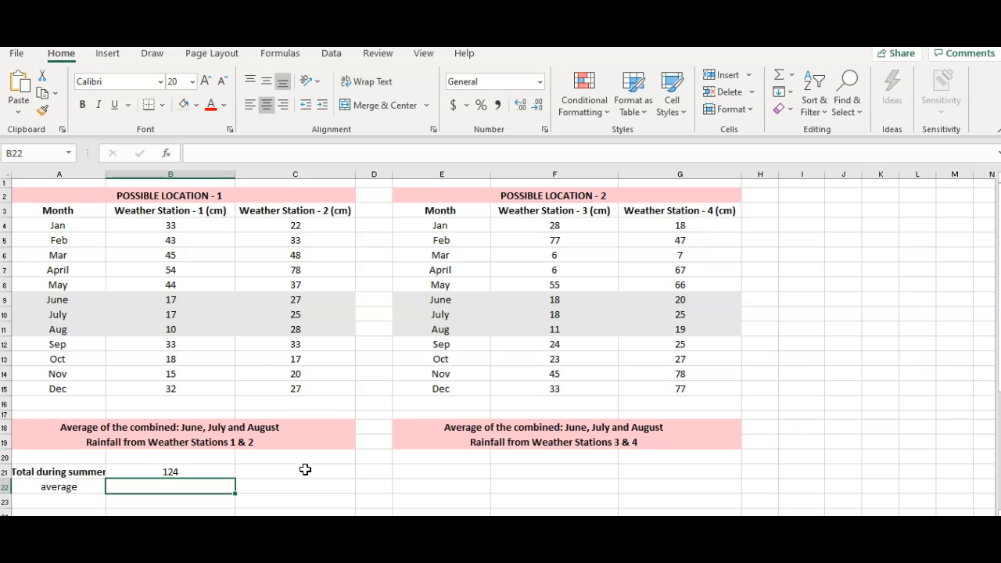
- Copy the bold formatting of the "Total during summer" label to the "average" label in A22 using Format Painter
key("Left")
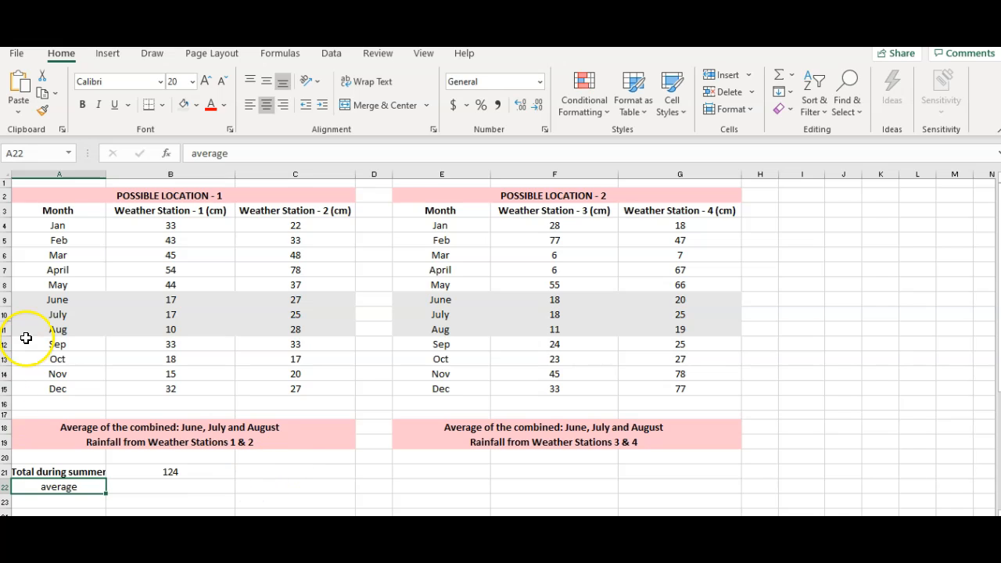
left_click(82, 472)
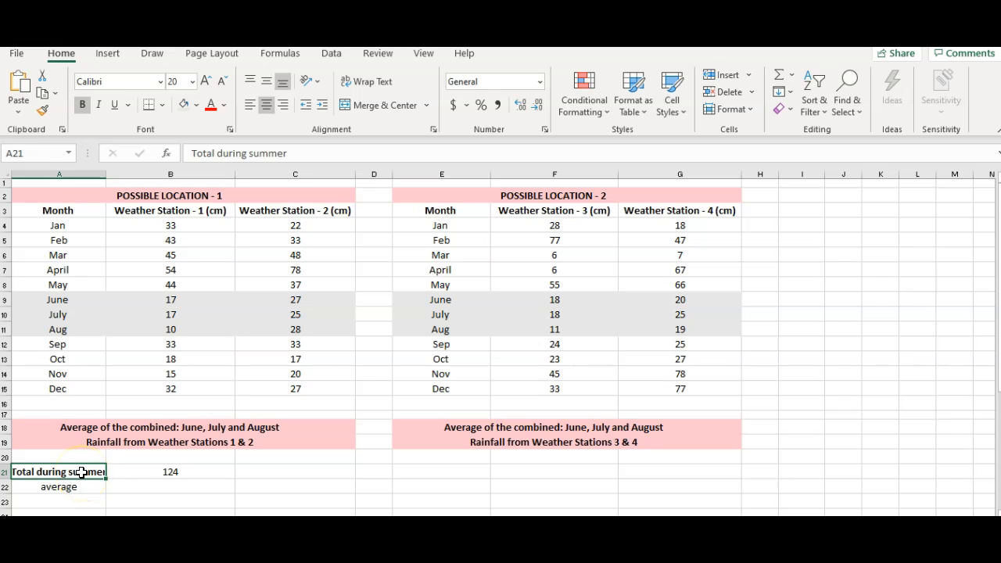
left_click(42, 114)
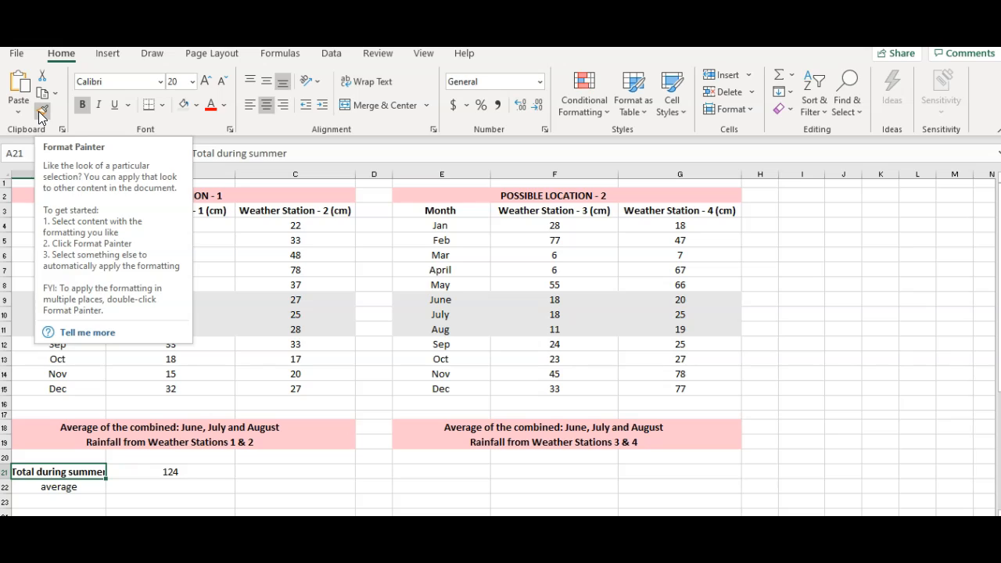
left_click(42, 114)
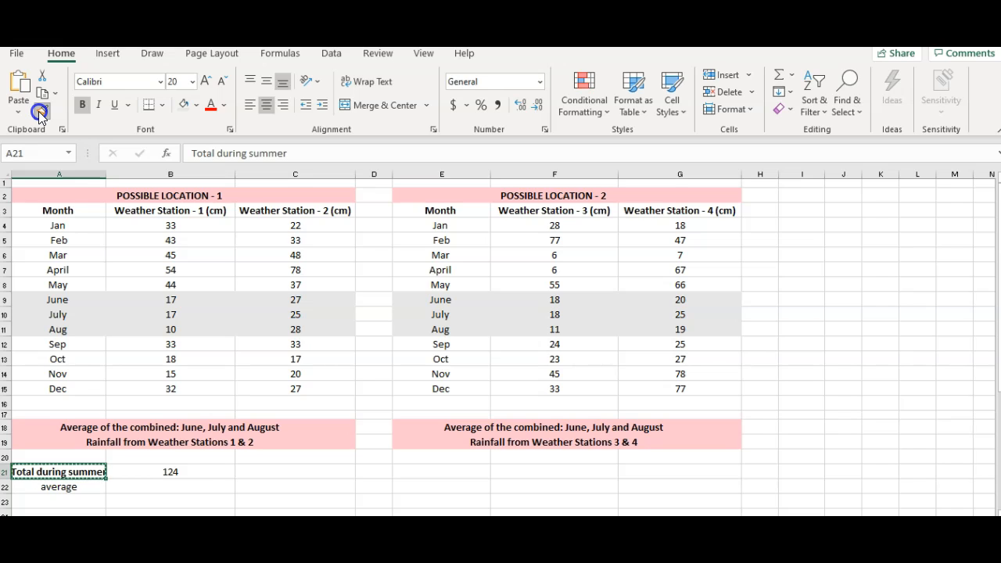
left_click(68, 486)
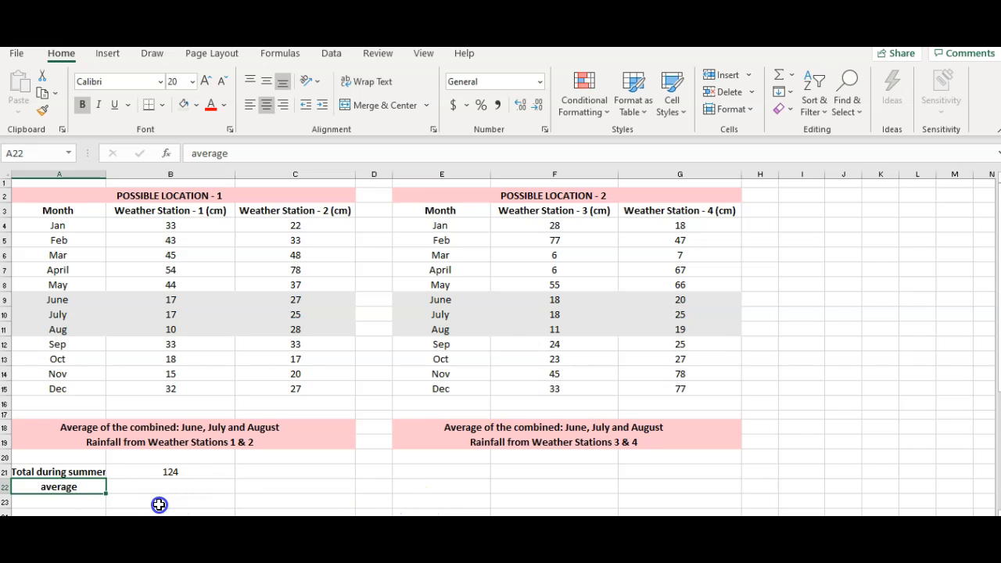
left_click(71, 471)
left_click(70, 486)
- Calculate the average summer rainfall for Location 1 in B22 with the formula =B21/6
left_click(157, 483)
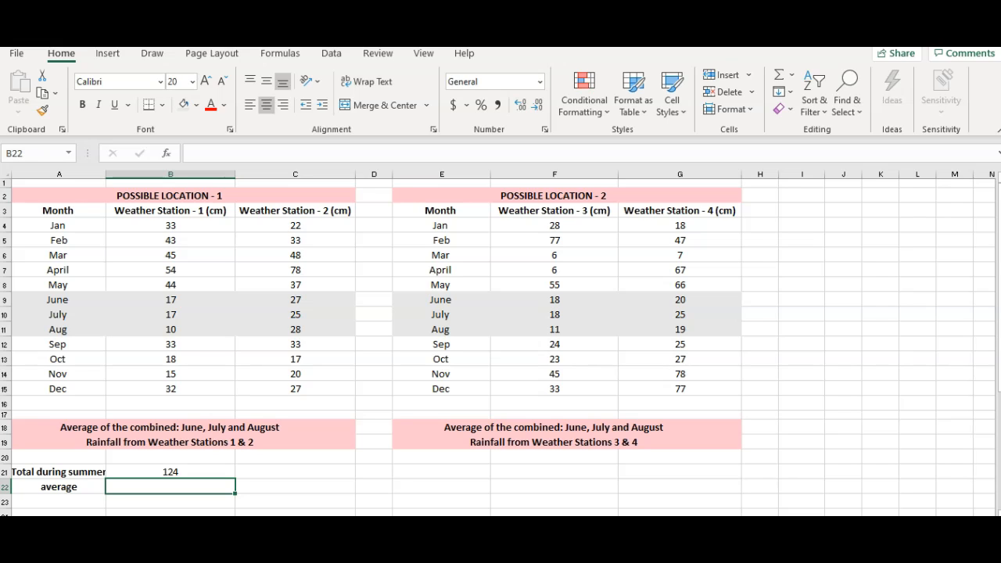
type("=")
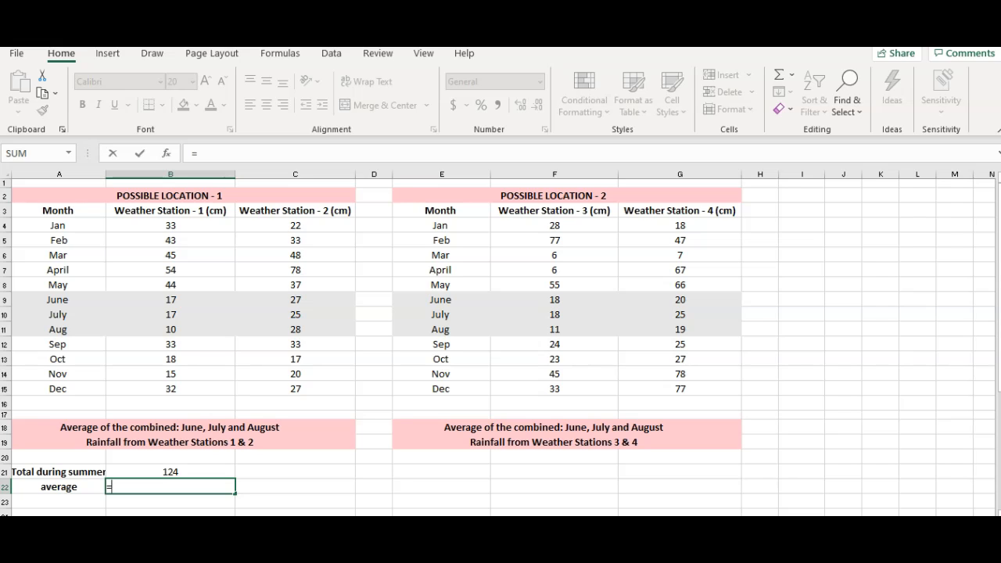
left_click(158, 470)
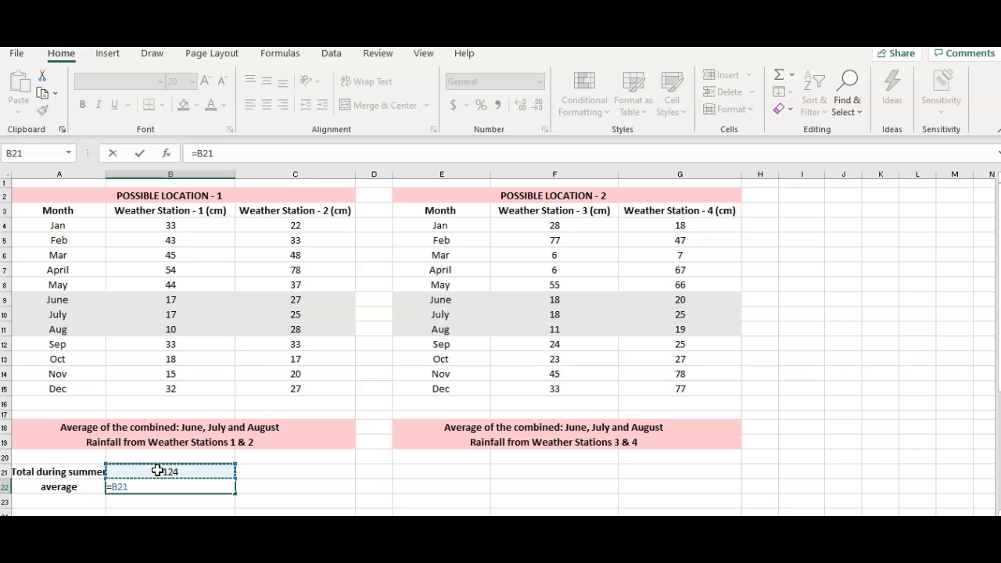
type("/6")
key("Return")
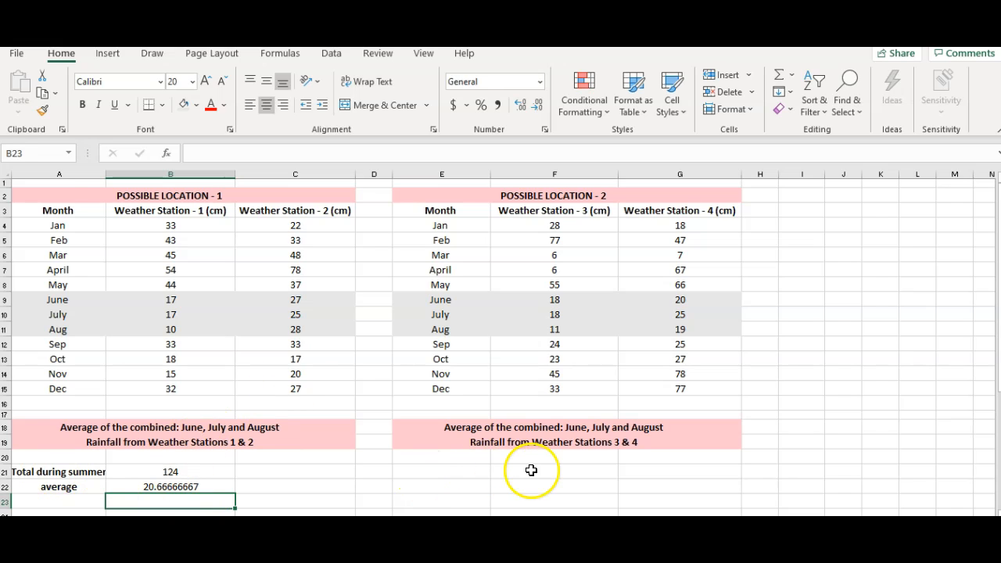
- Copy the "Total during summer" and "average" labels from A21 and A22 to E21 and E22 for Location 2
left_click(70, 474)
key("ctrl+c")
left_click(457, 473)
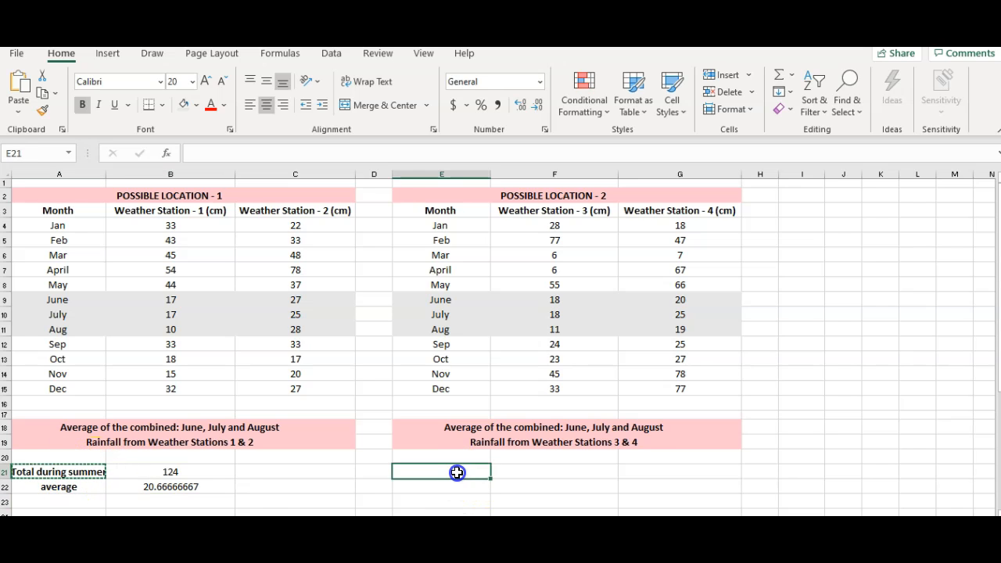
key("ctrl+v")
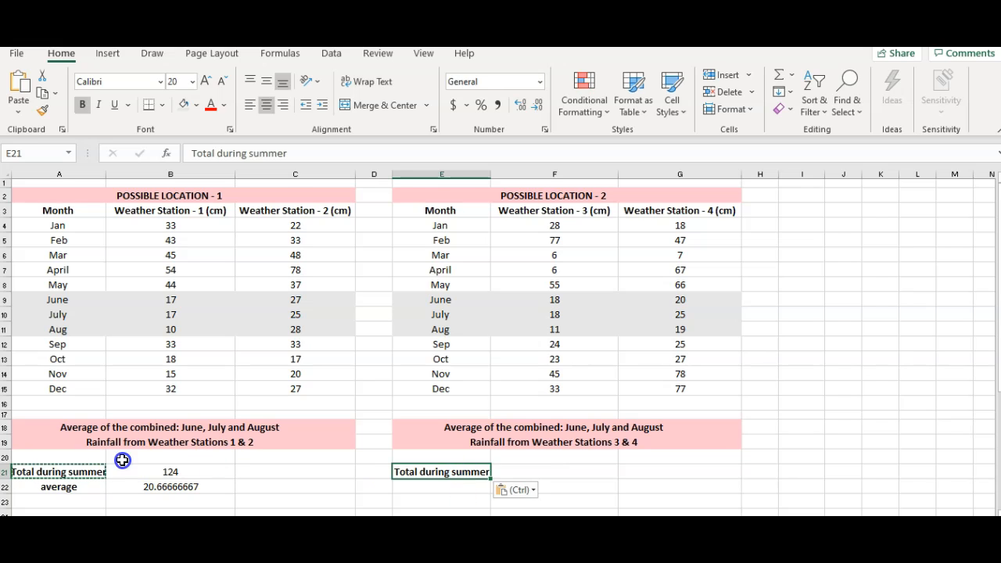
left_click(72, 486)
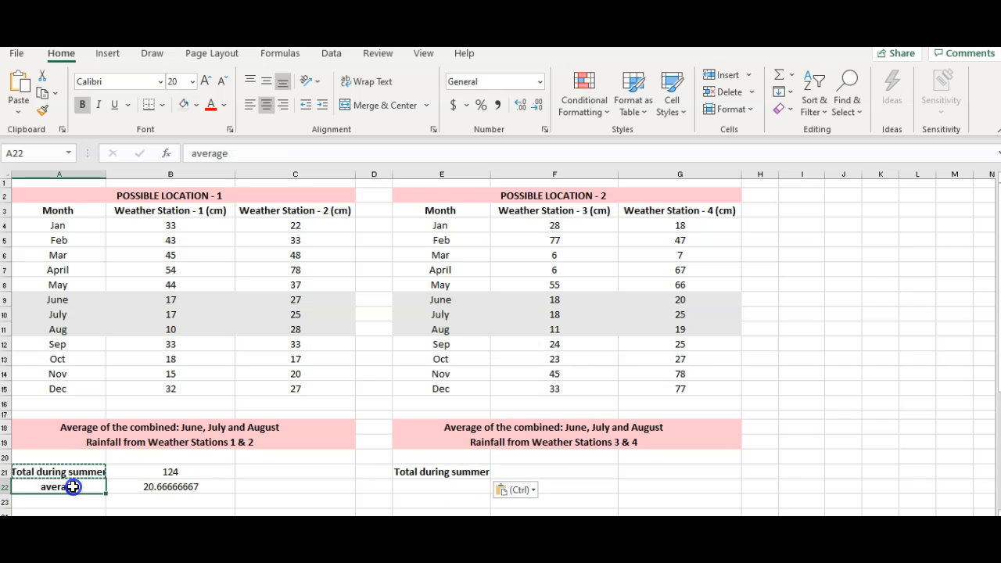
key("ctrl+c")
left_click(410, 488)
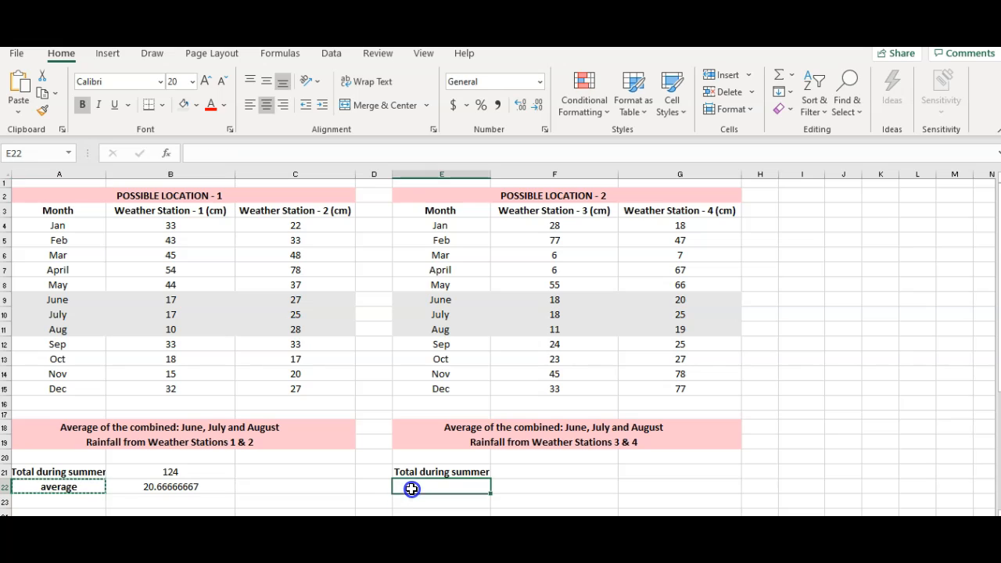
key("ctrl+v")
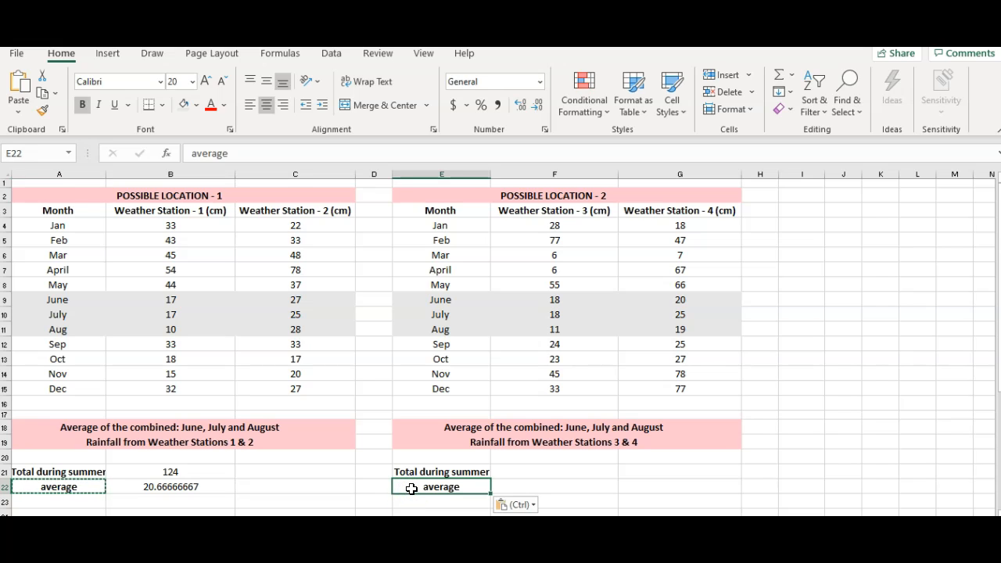
- Total the summer rainfall of Weather Stations 3 and 4 in F21 with the formula =F9+F10+F11+G9+G10+G11
left_click(538, 472)
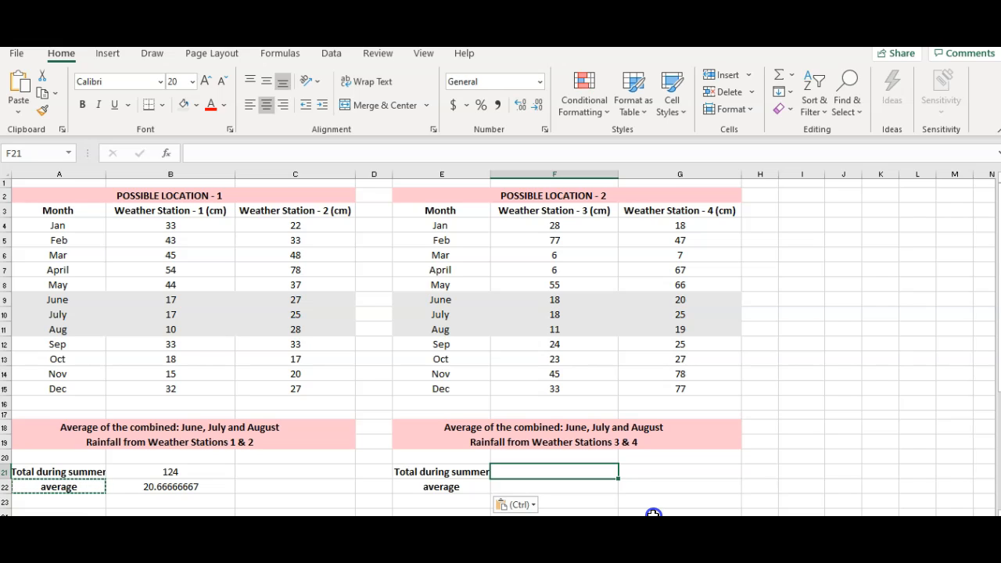
type("=")
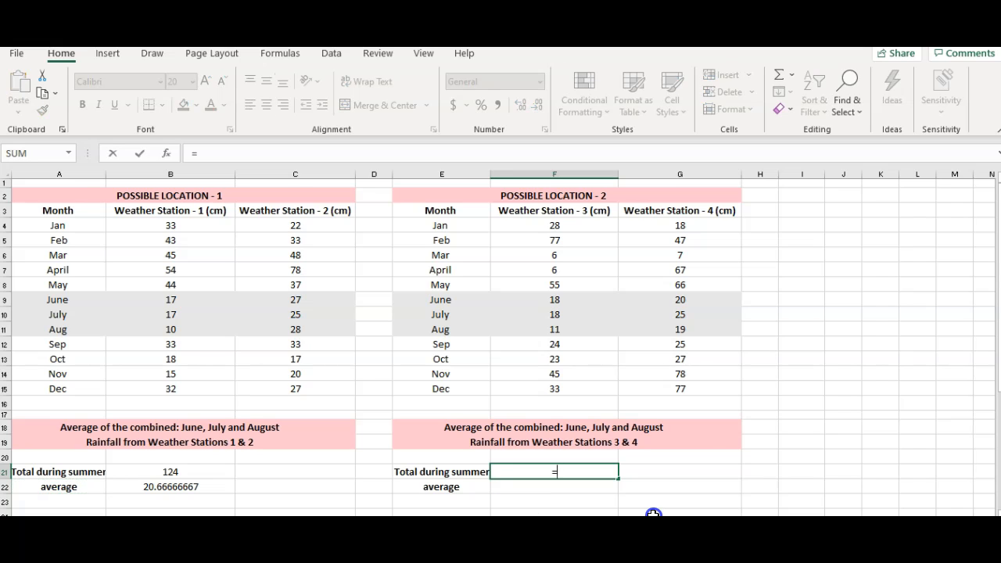
left_click(588, 300)
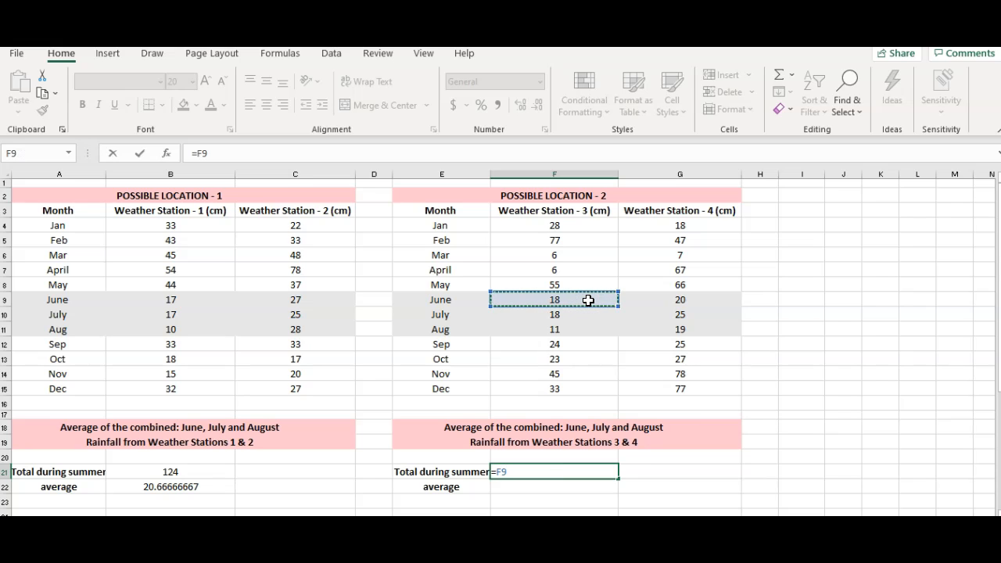
type("+")
left_click(583, 317)
type("+")
left_click(583, 333)
type("+")
left_click(682, 302)
type("+")
left_click(677, 317)
type("+")
left_click(681, 329)
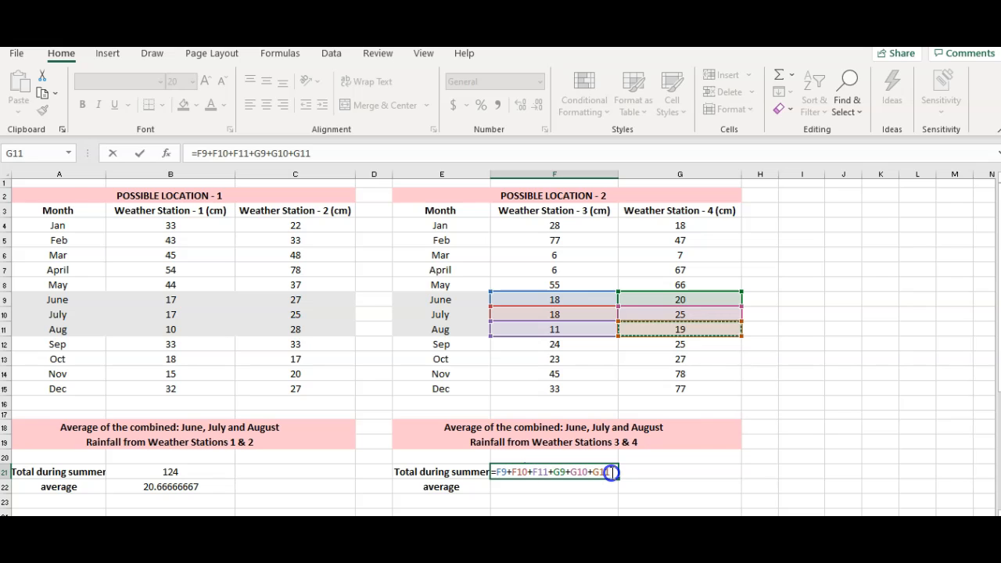
key("Return")
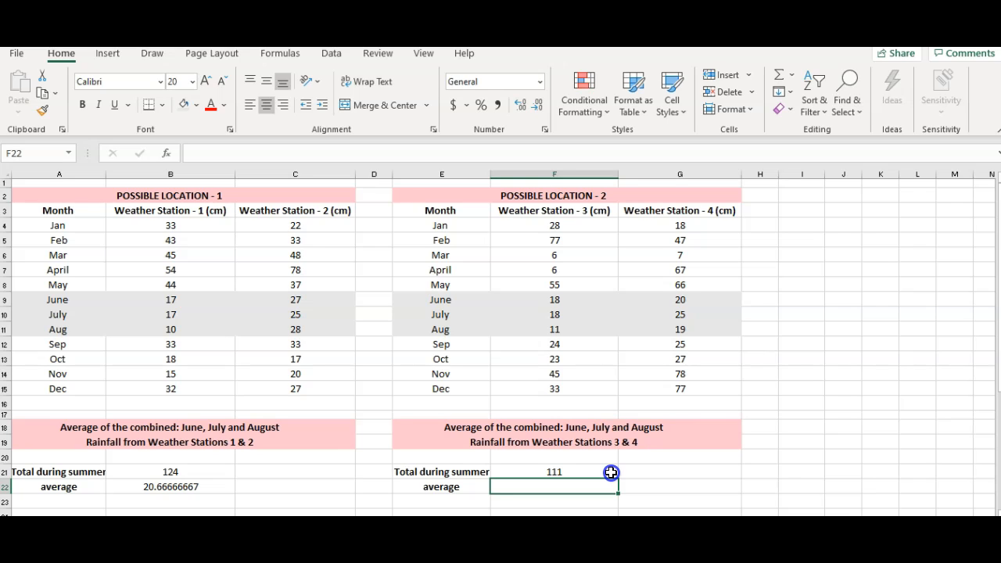
- Calculate the average summer rainfall for Location 2 in F22 with the formula =F21/6
type("=")
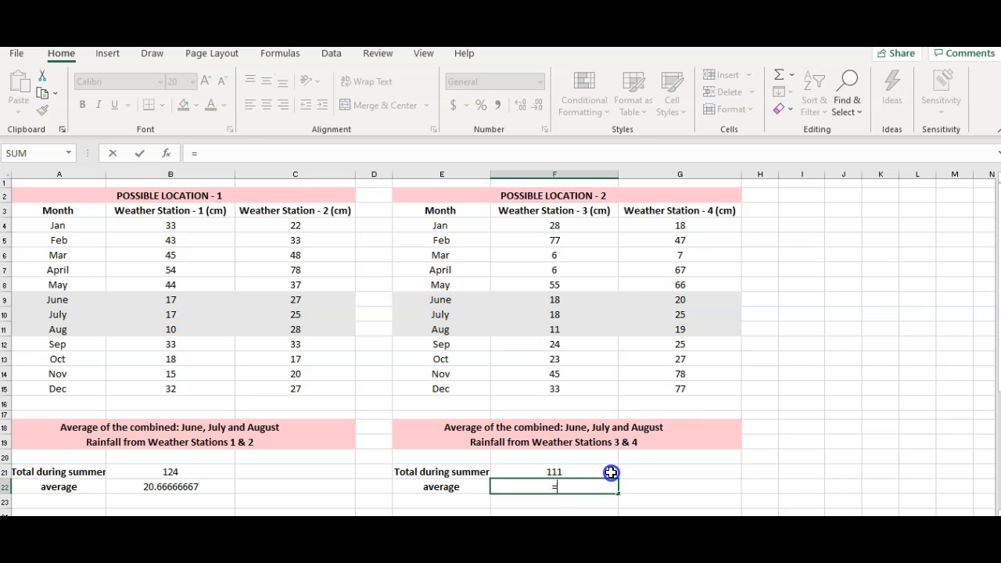
left_click(585, 472)
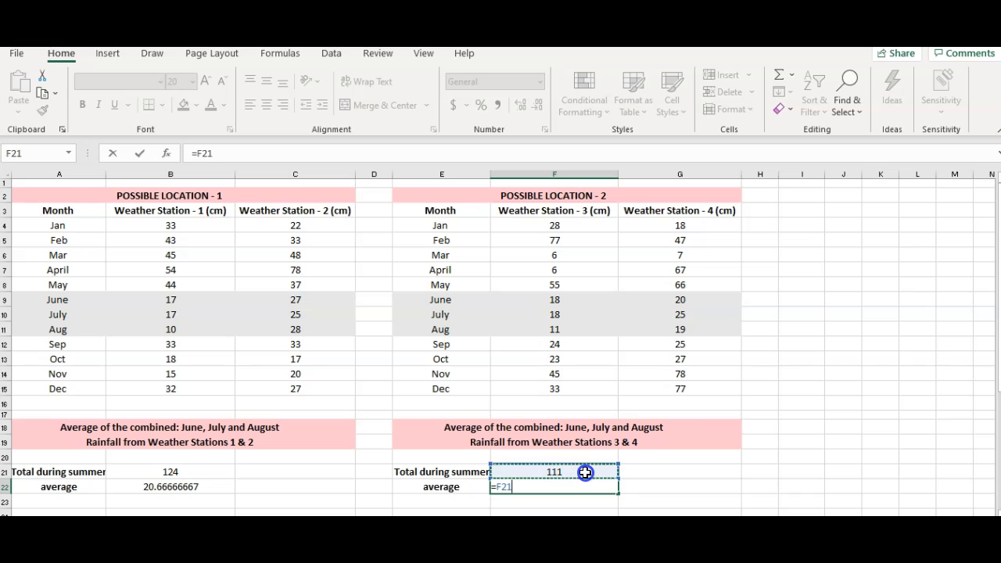
type("/")
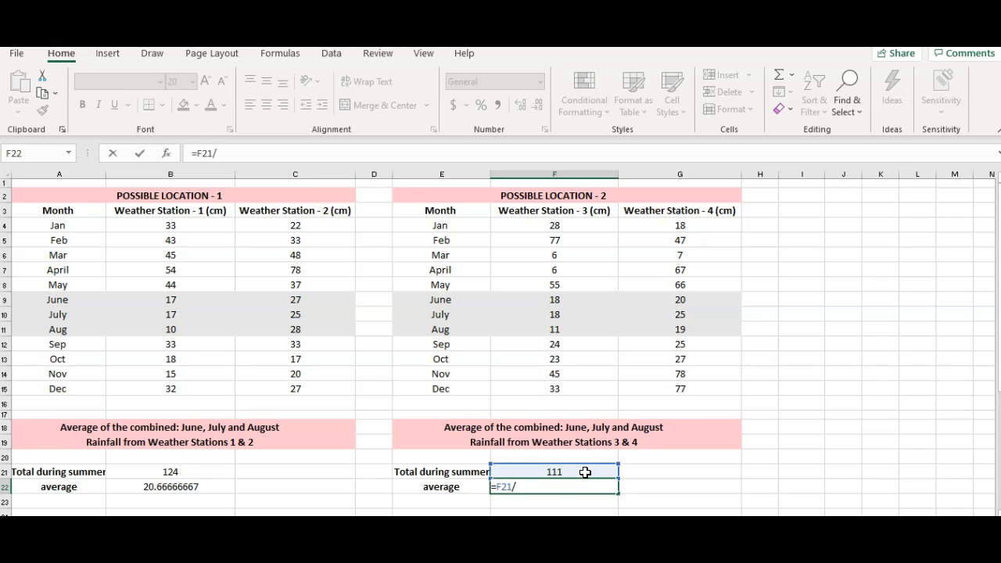
type("6")
key("Return")
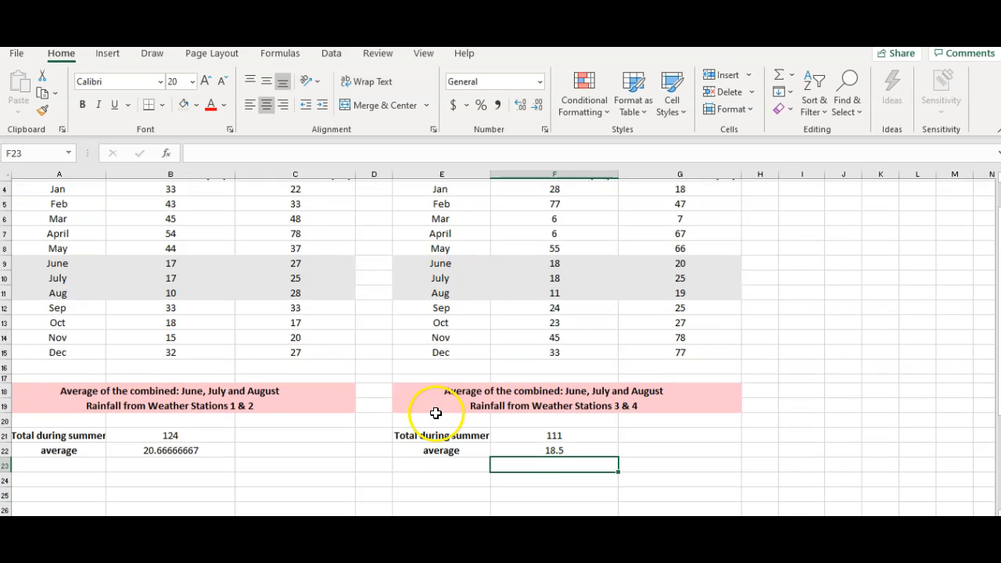
- Enter the labels "Location 1" in A25 and "Location 2" in A26 below the averages
scroll(436, 414, "down", 3)
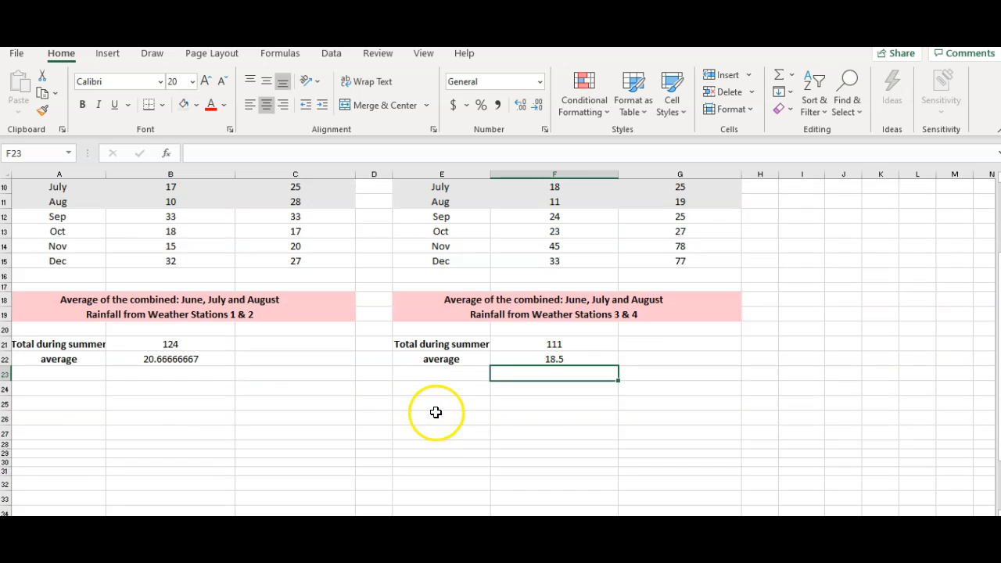
left_click(83, 403)
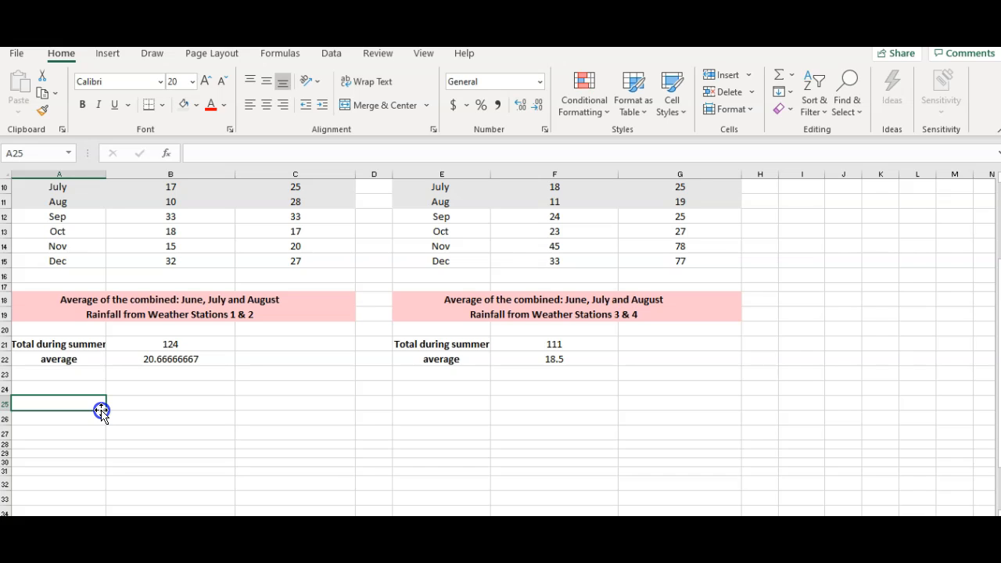
type("Location 1")
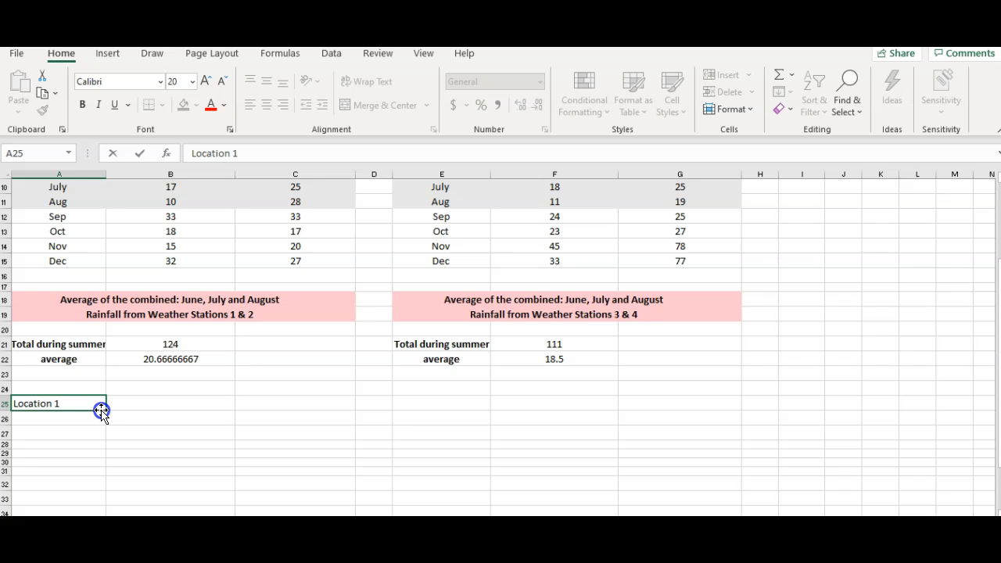
key("Return")
type("Location 2")
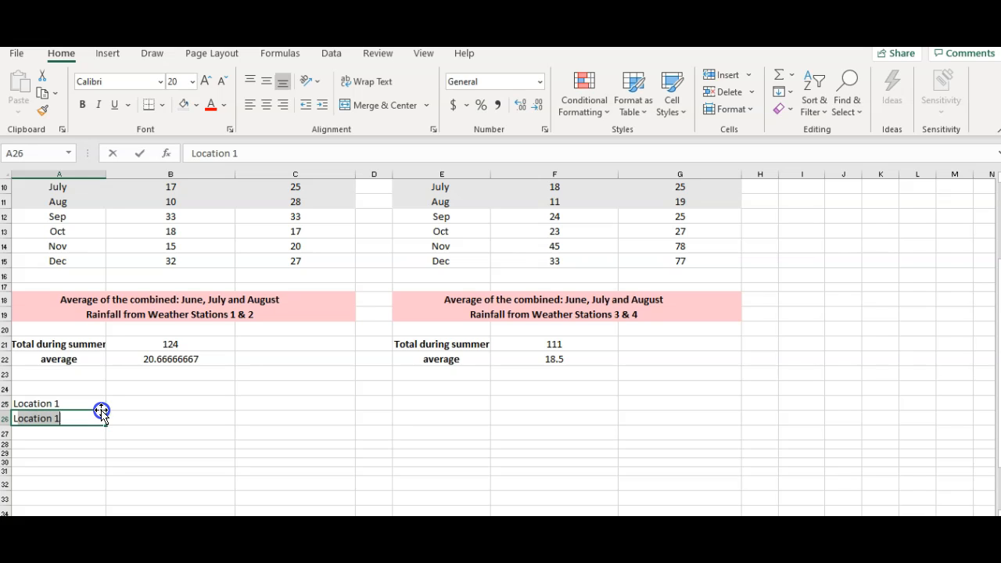
key("Return")
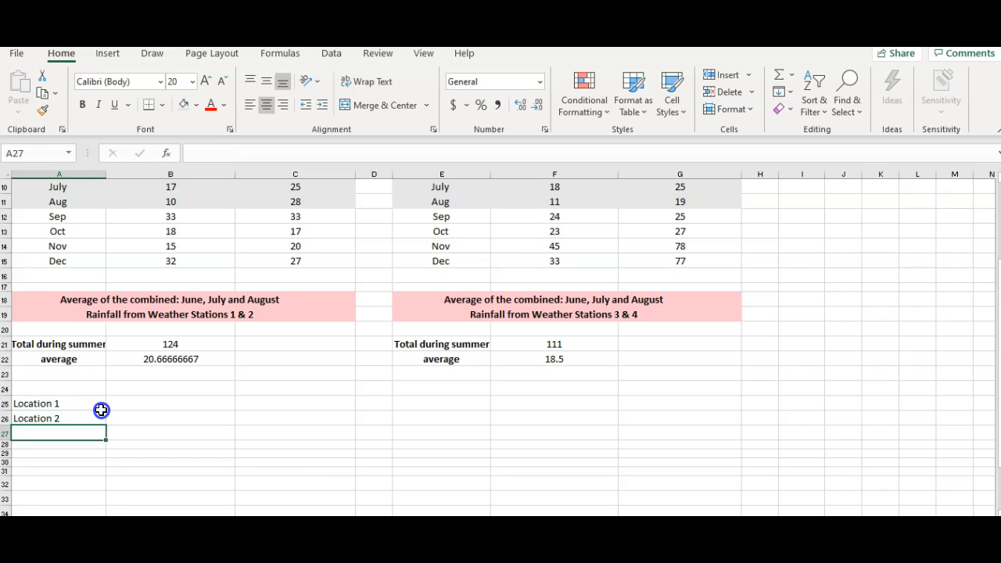
- Link each location's average beside its label, with =B22 in B25 and =F22 in B26
left_click(138, 404)
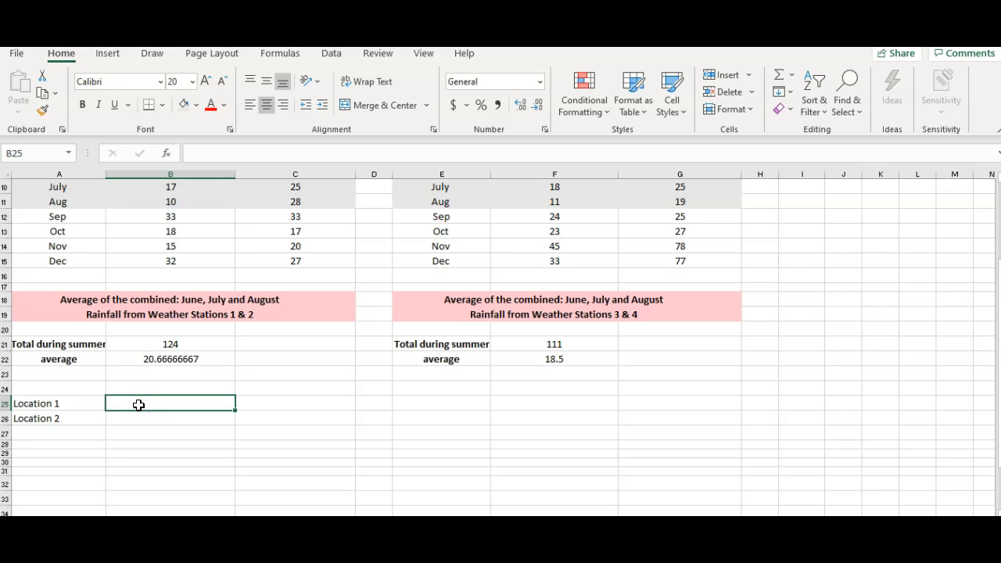
type("=")
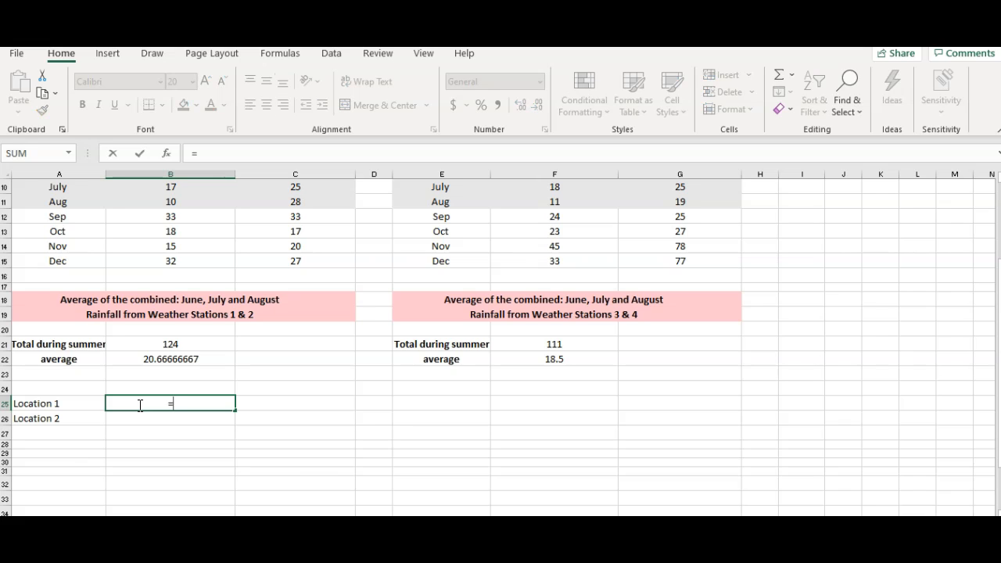
left_click(177, 361)
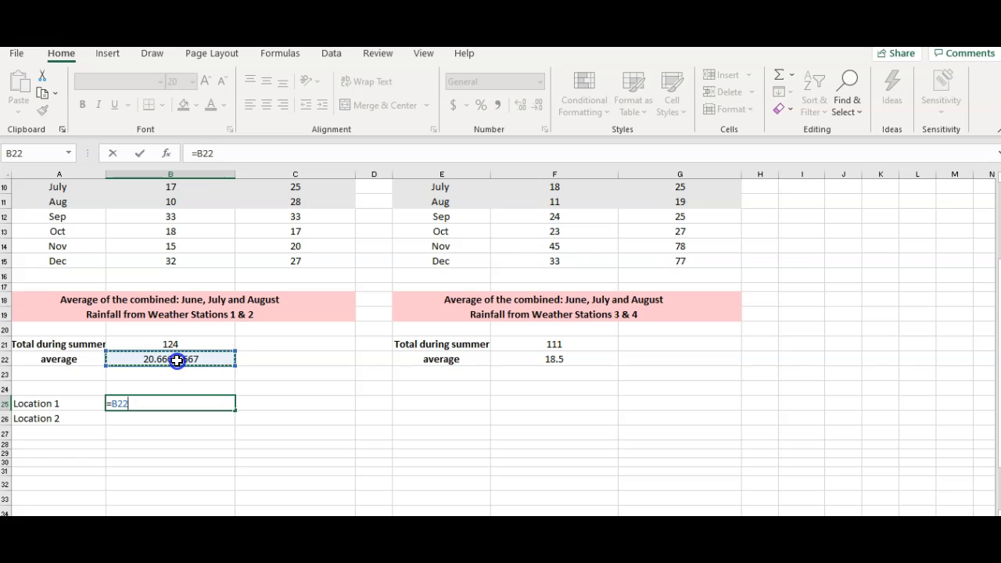
key("Return")
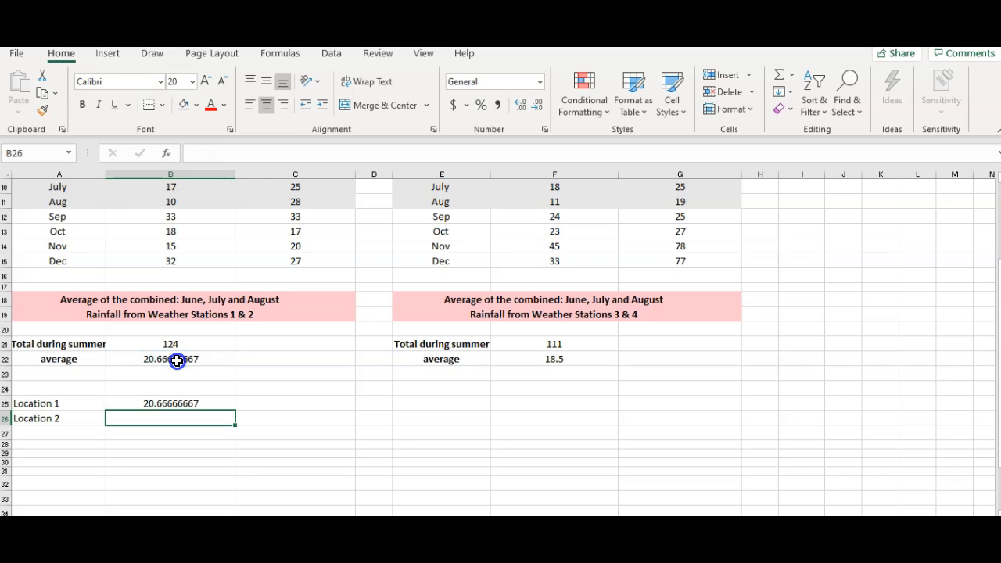
type("=")
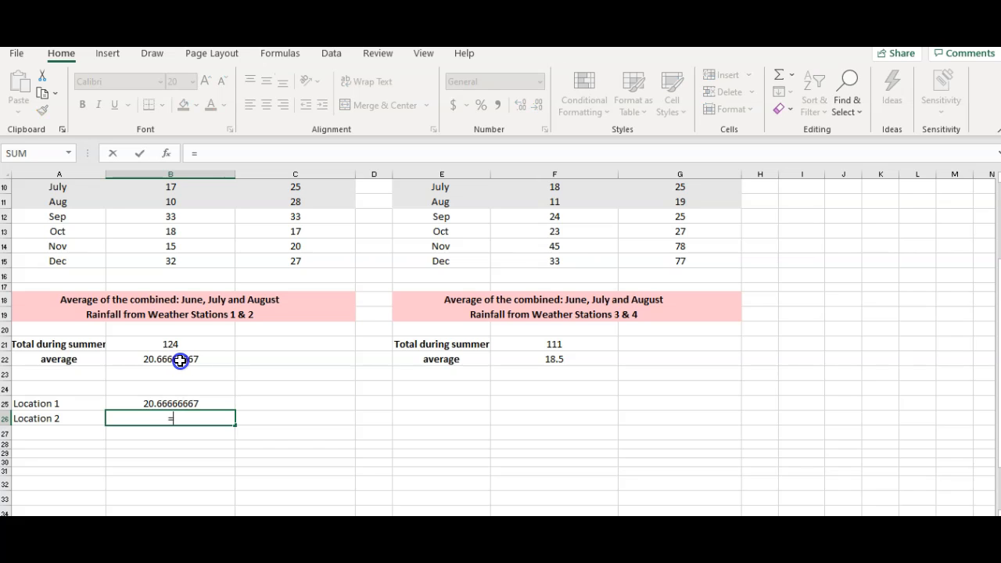
left_click(529, 357)
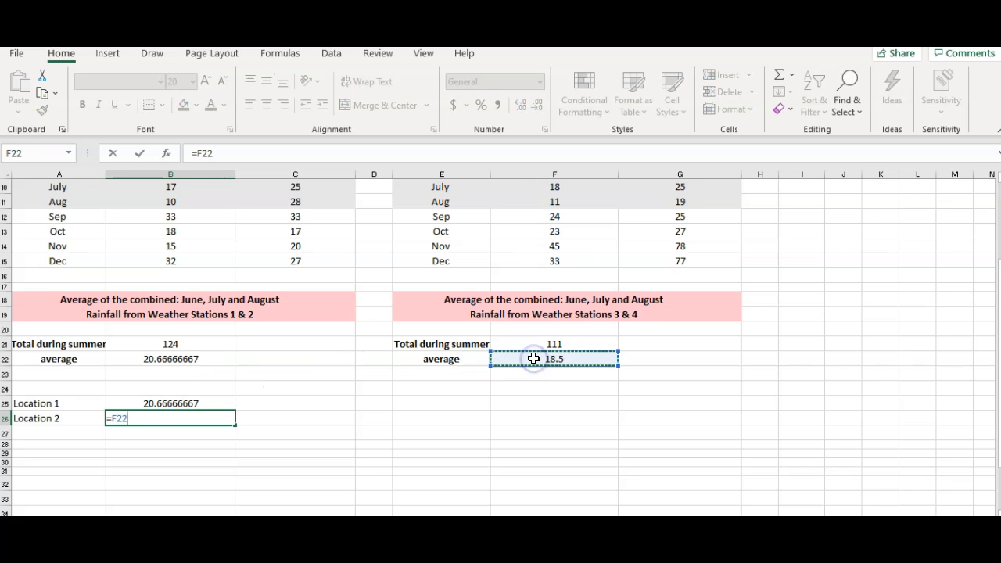
key("Return")
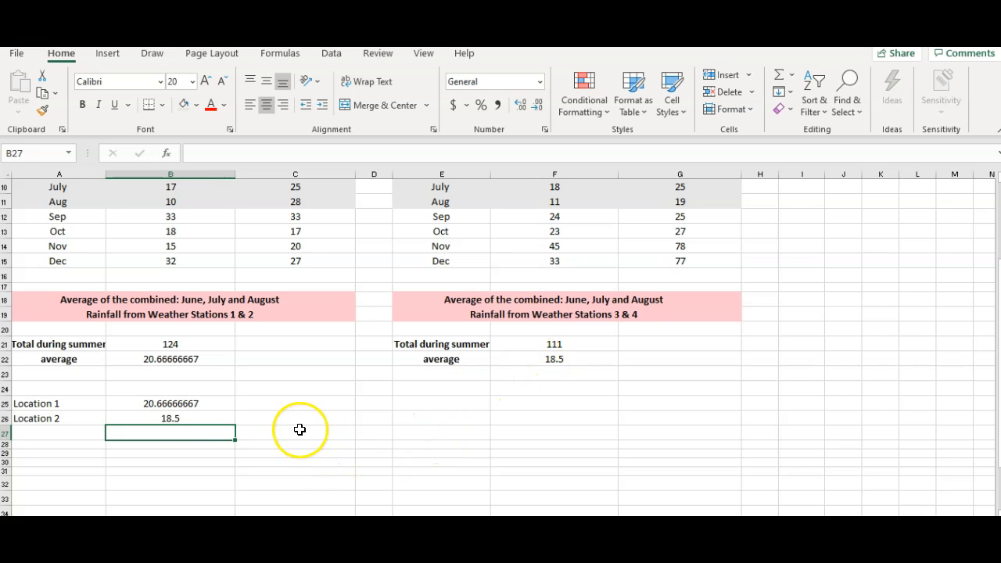
- Insert a Clustered Column chart of A25:B26 using Quick Analysis and enlarge it to span about columns E to G, down to row 30
left_click_drag(65, 402, 153, 414)
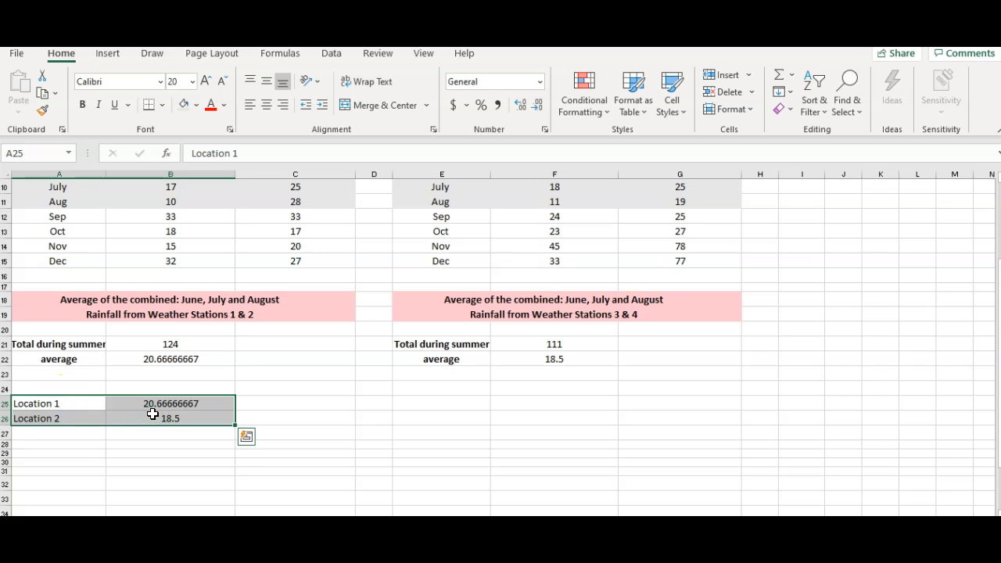
right_click(154, 419)
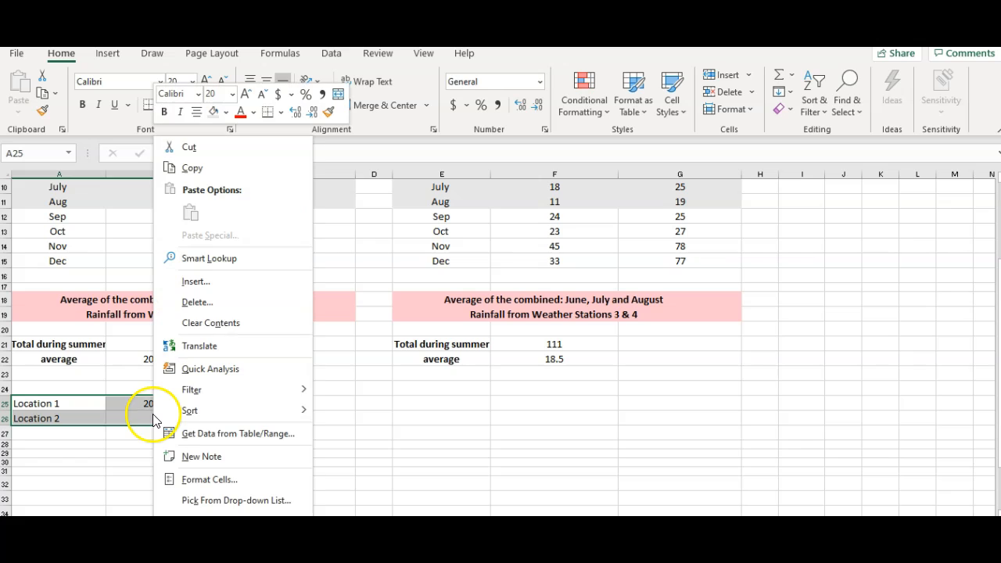
left_click(200, 370)
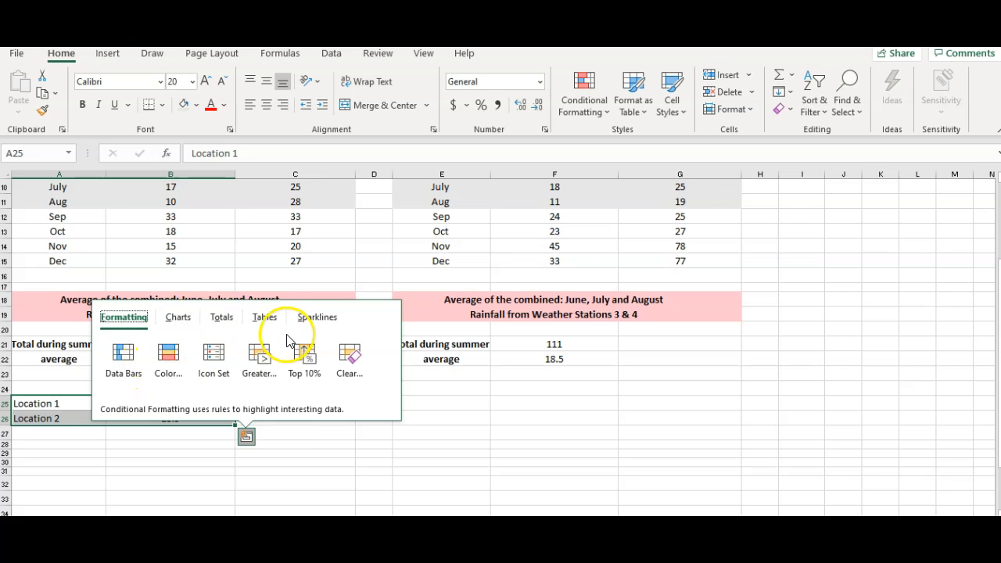
left_click(179, 320)
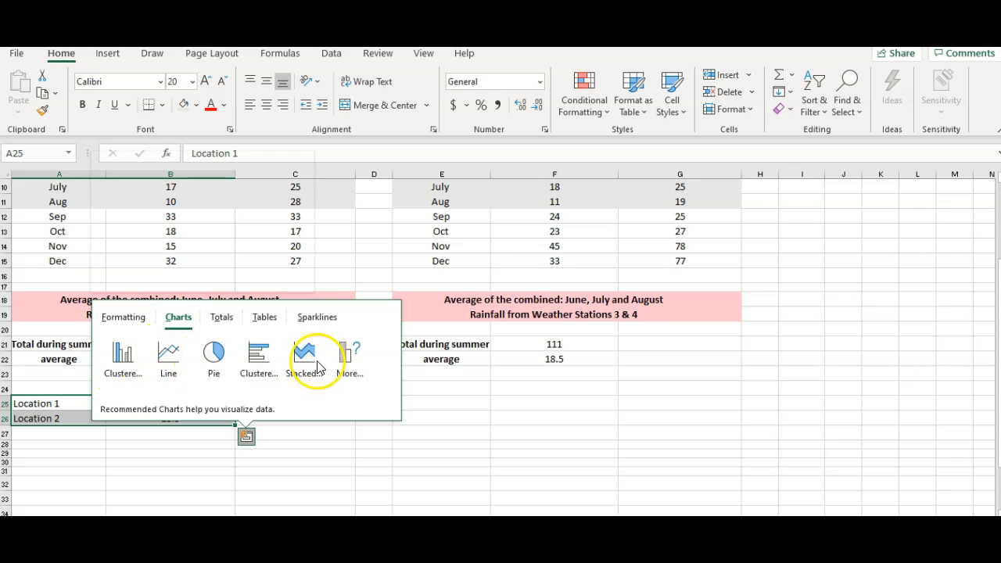
left_click(350, 361)
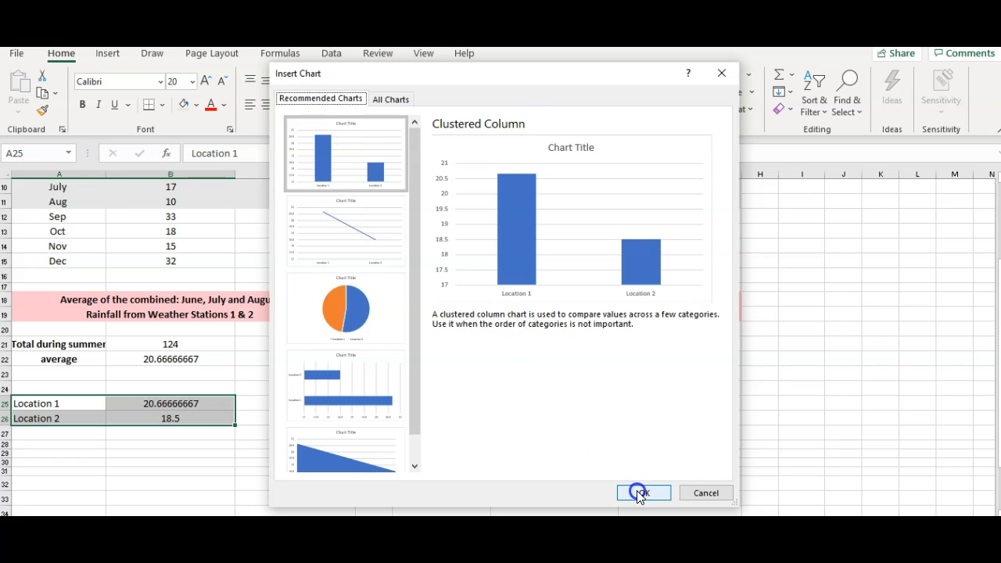
left_click(346, 156)
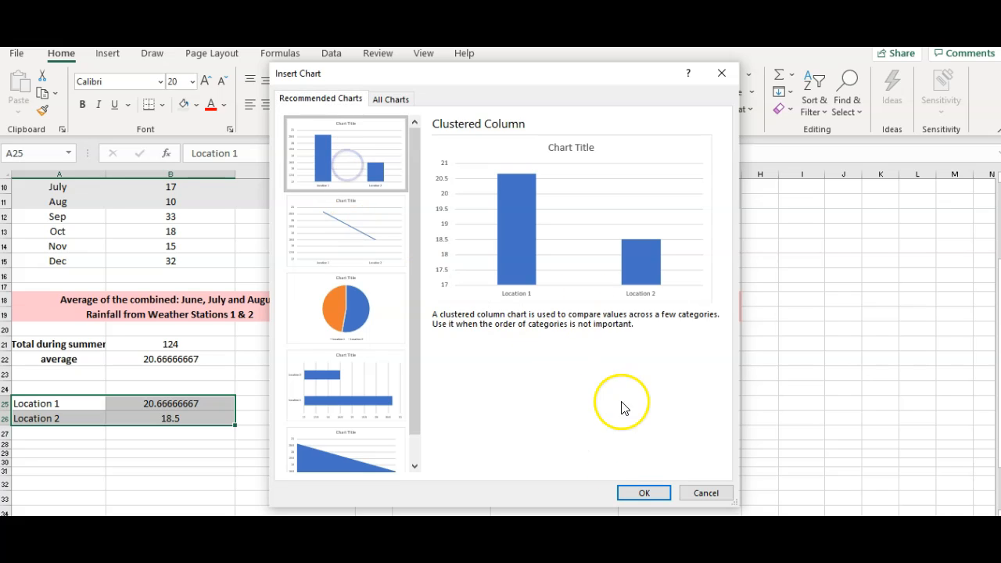
left_click(638, 494)
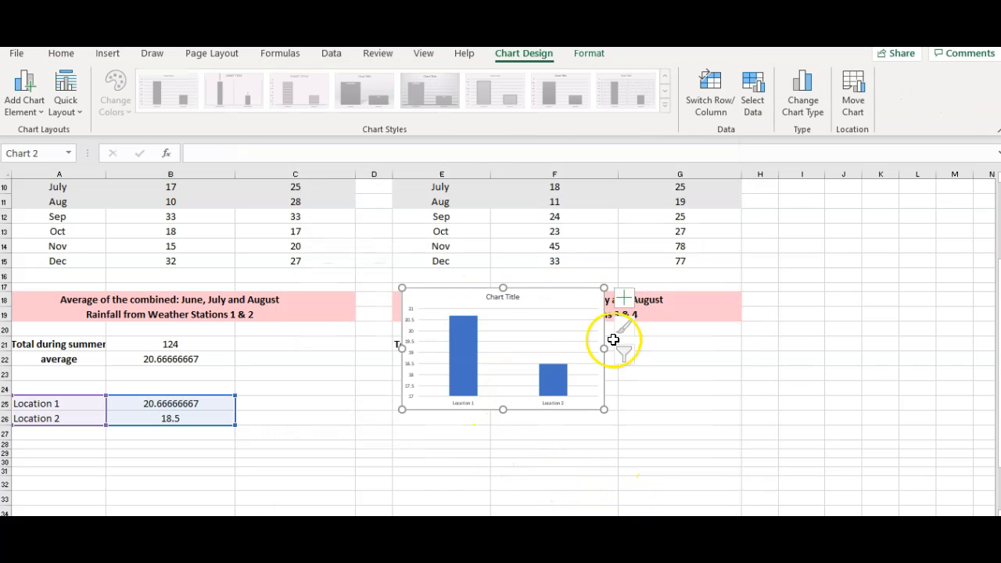
left_click_drag(602, 410, 723, 463)
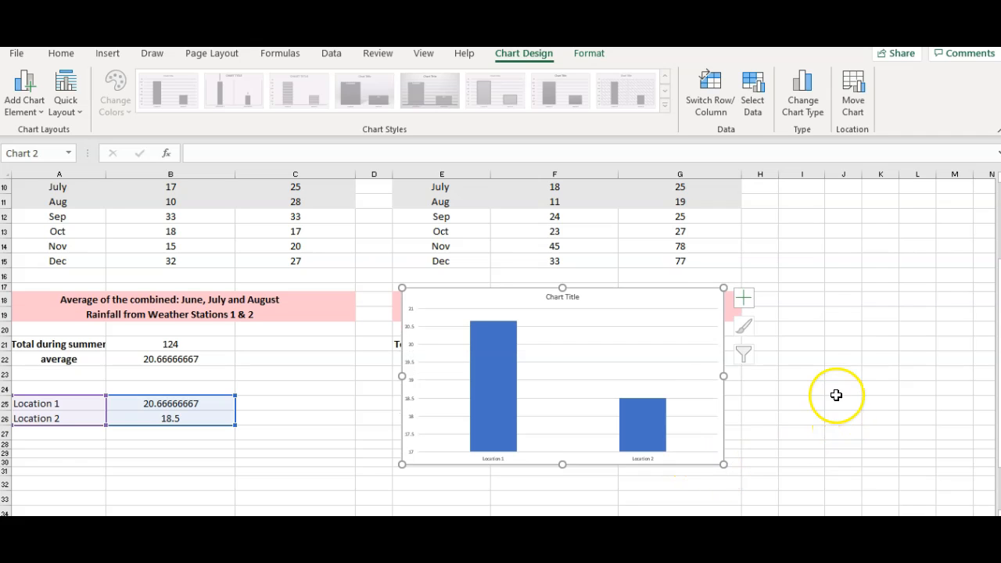
- Replace the placeholder chart title with "Rainfall Pattern in Kawaii"
left_click(559, 297)
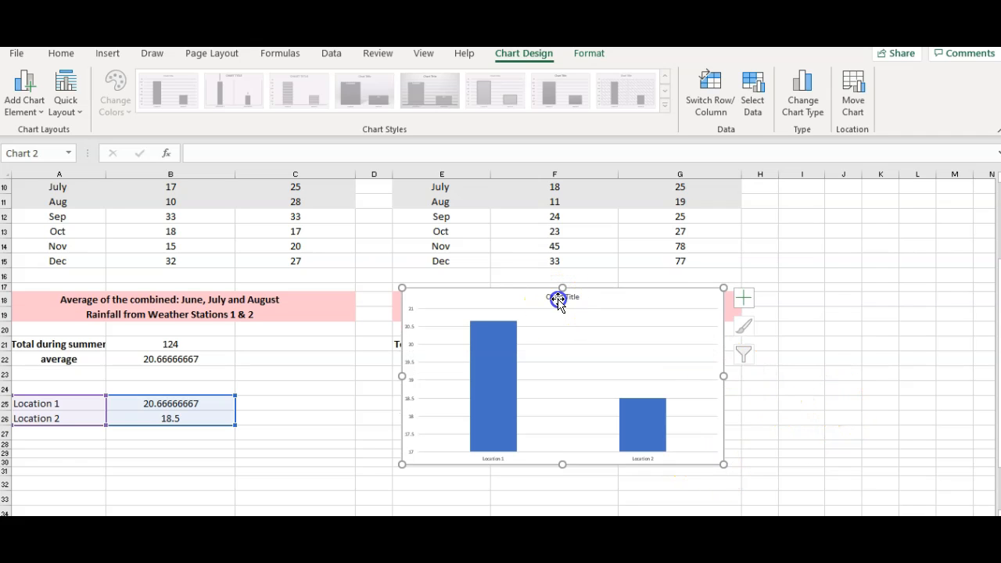
double_click(558, 299)
left_click(558, 299)
left_click(558, 299)
triple_click(558, 299)
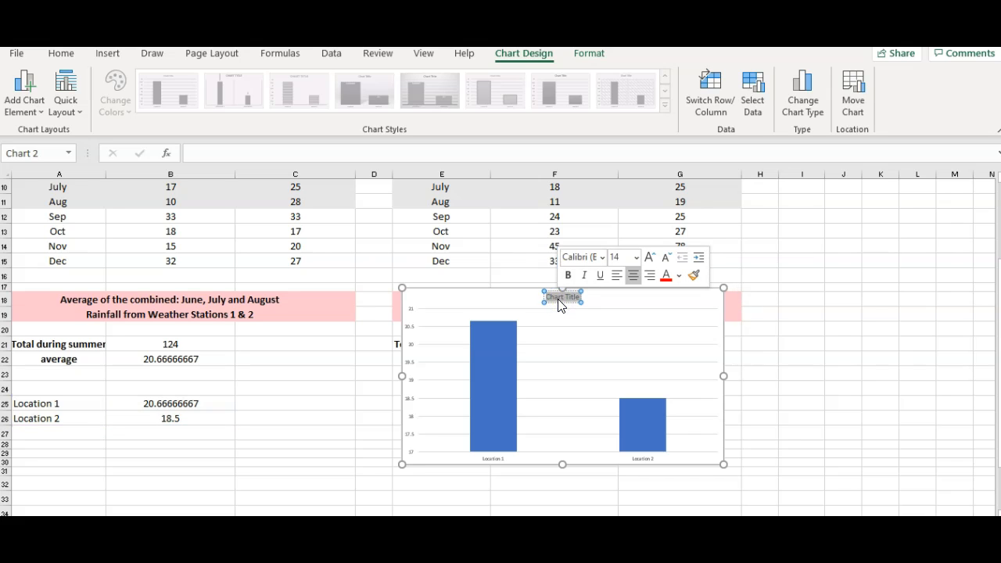
type("Rainfall Pat")
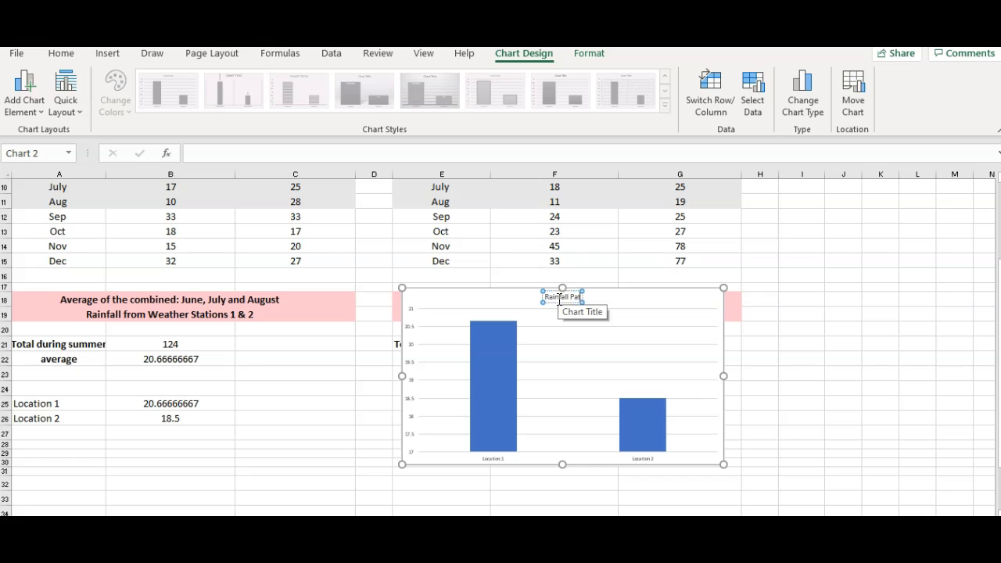
type("tern in Kawaii")
left_click(406, 337)
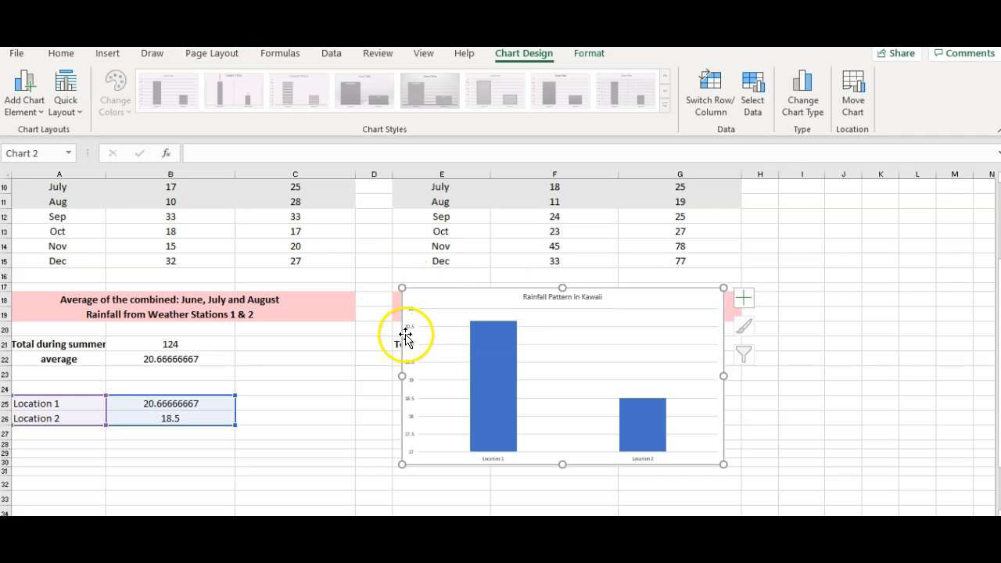
- Add axis titles to the chart and label the vertical axis "Rainfall in cm"
left_click(407, 337)
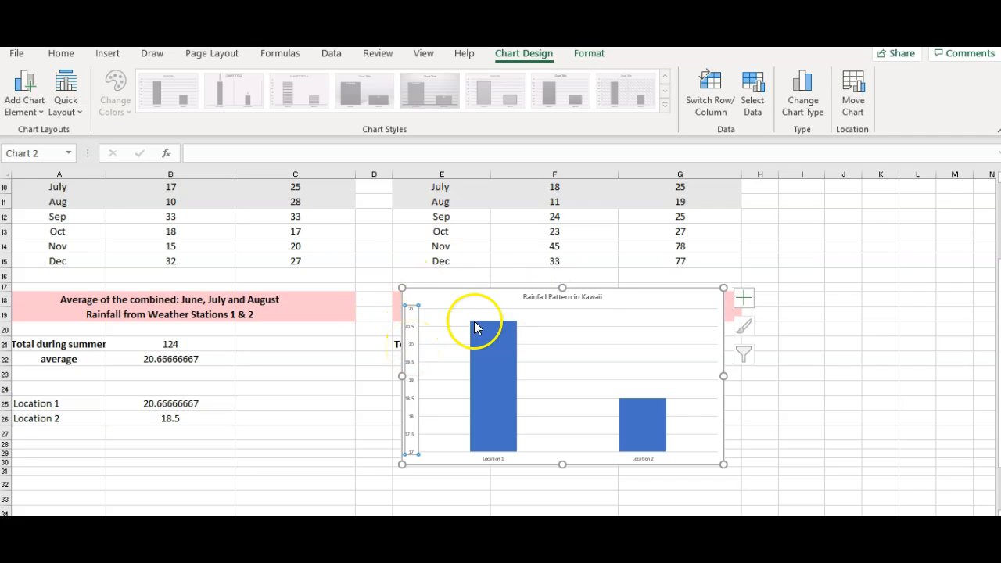
left_click(747, 299)
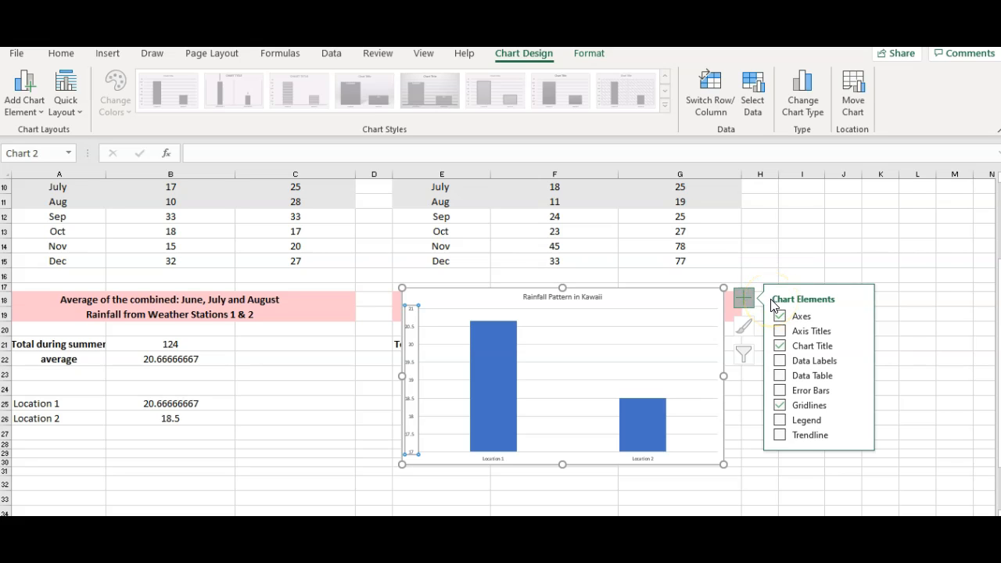
left_click(817, 332)
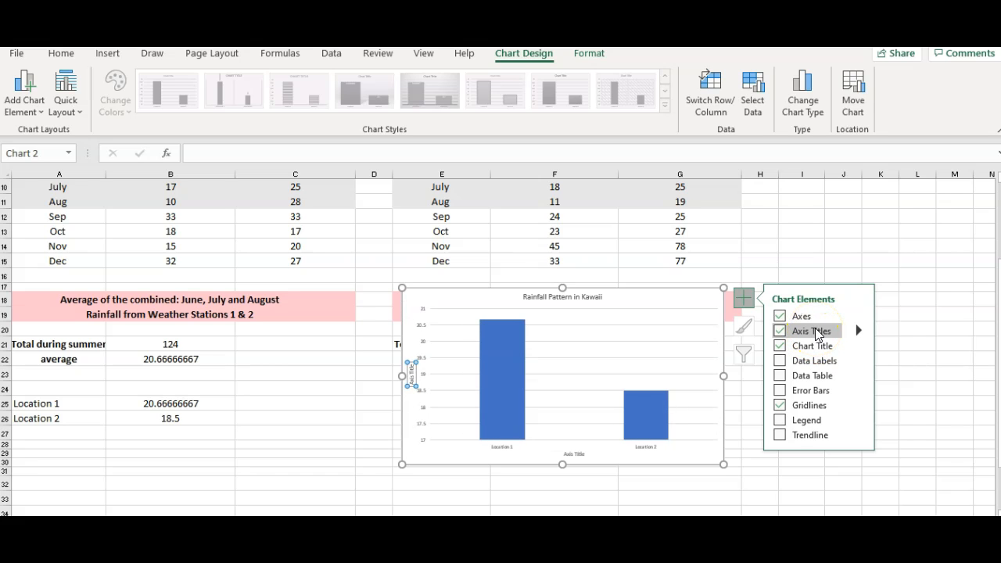
left_click(410, 372)
triple_click(410, 372)
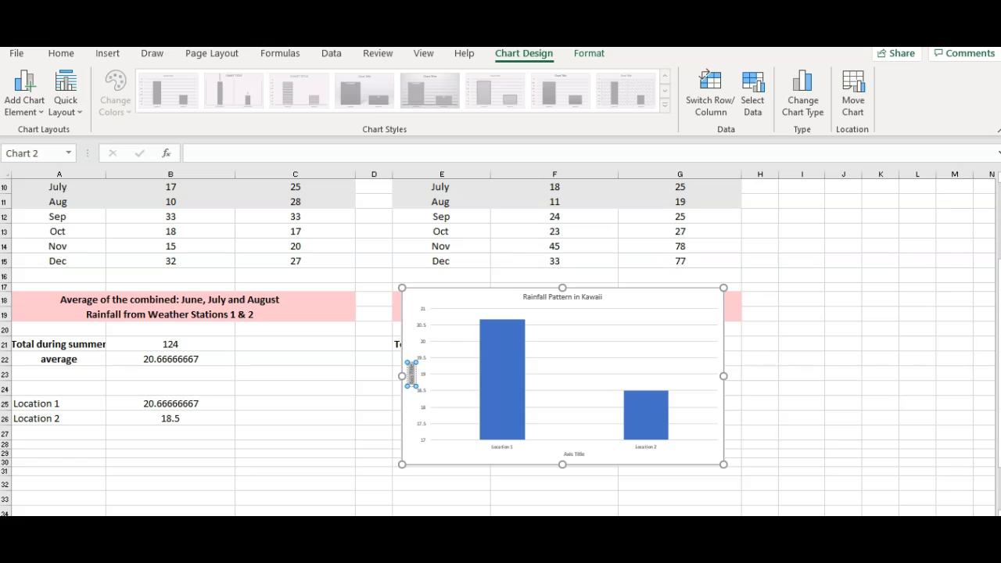
type("Rainfall in cm")
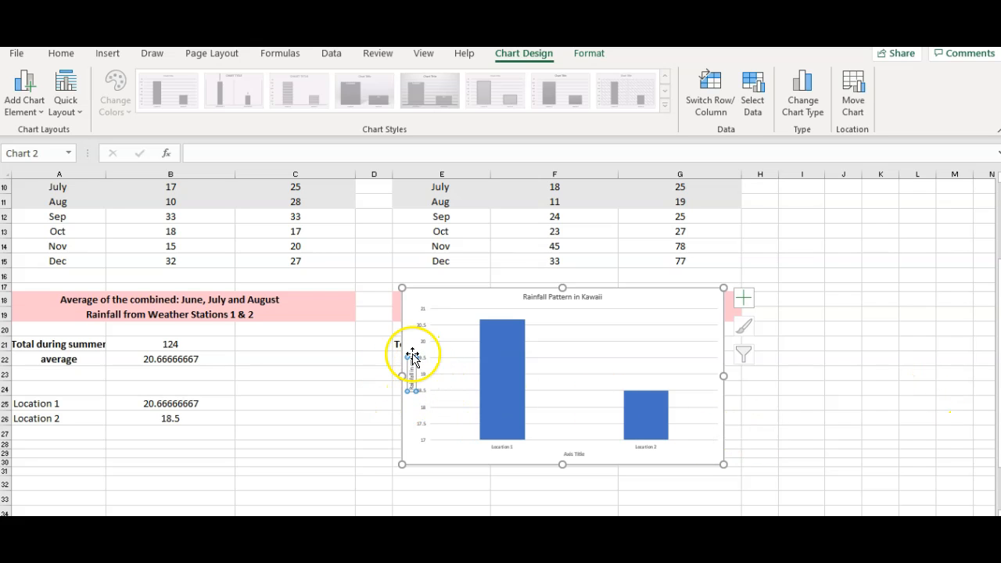
- Increase the font size of the vertical axis title to 24
left_click(61, 55)
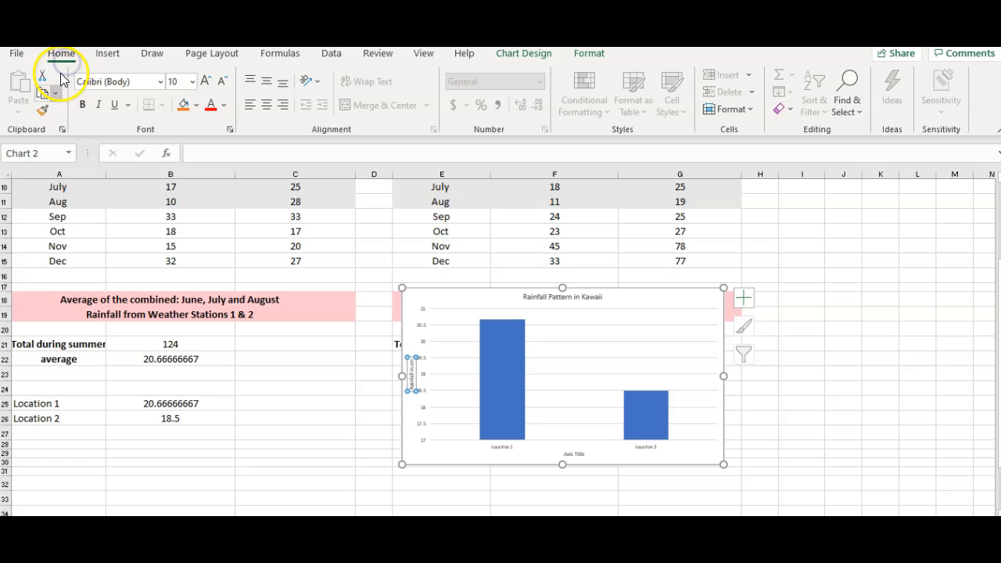
left_click(206, 81)
left_click(206, 81)
left_click(206, 81)
left_click(206, 81)
left_click(207, 81)
left_click(206, 81)
left_click(206, 81)
left_click(206, 81)
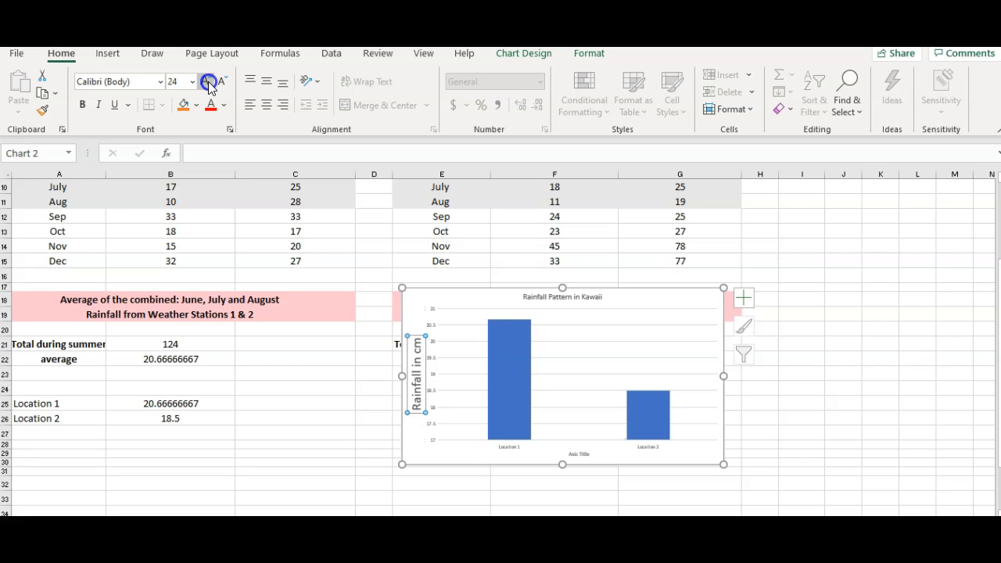
- Replace the horizontal axis title's placeholder text with "Location in Kawai"
left_click(576, 456)
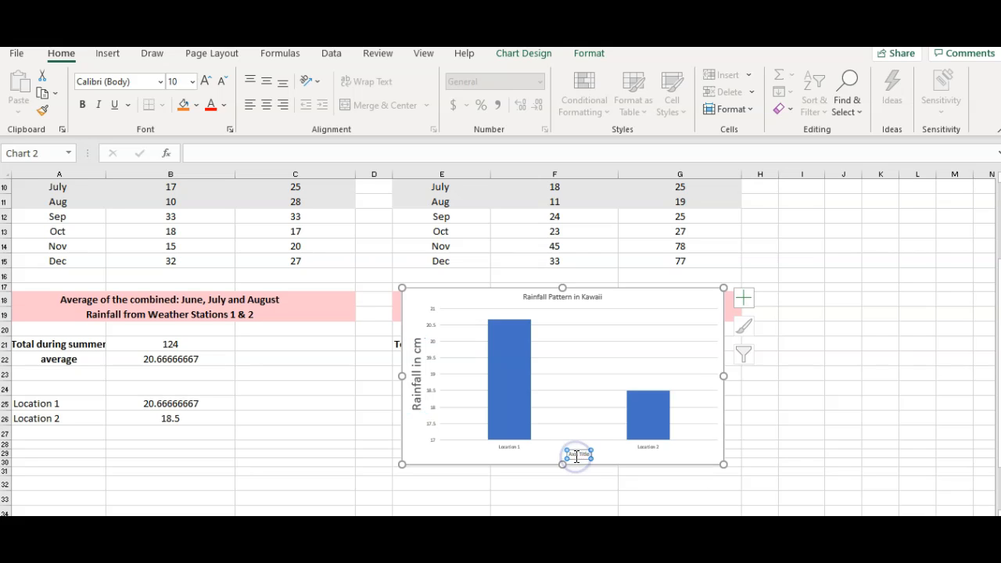
triple_click(583, 453)
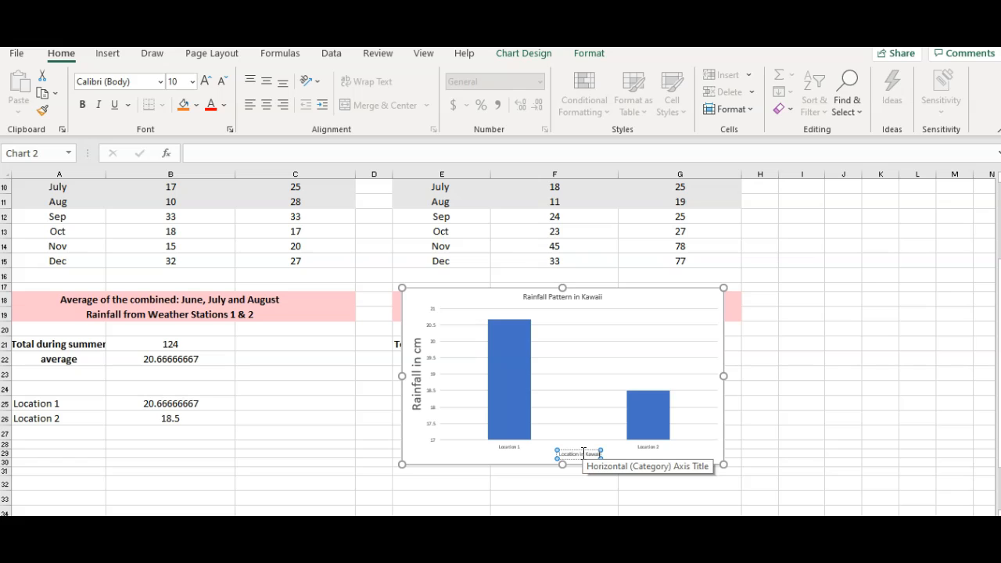
left_click(585, 451)
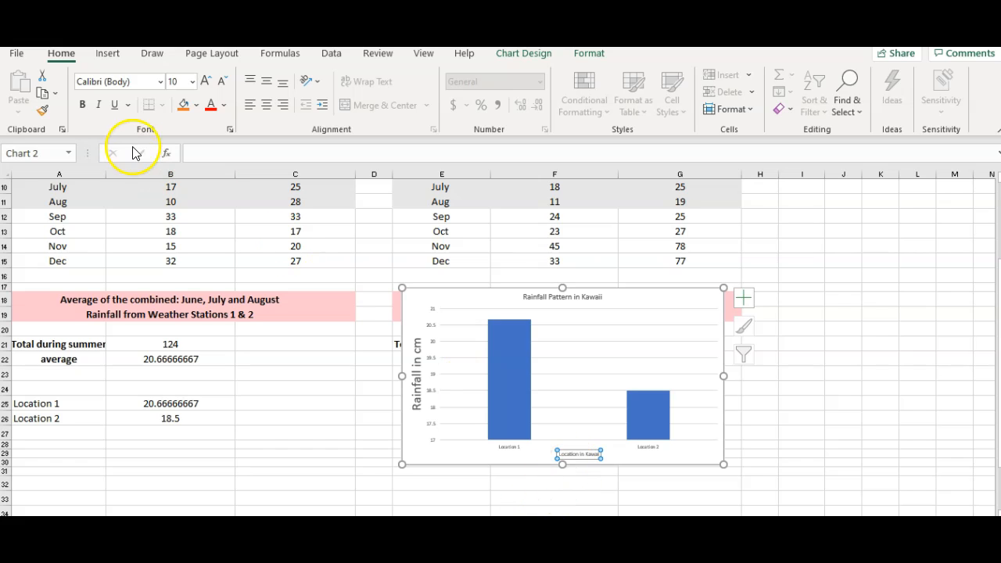
- Enlarge the horizontal axis title's font by several sizes so it is easy to read
left_click(205, 81)
left_click(204, 81)
left_click(204, 82)
left_click(205, 81)
left_click(204, 81)
left_click(205, 82)
left_click(204, 81)
left_click(205, 81)
left_click(204, 81)
- Increase the font size of the chart title "Rainfall Pattern in Kawaii" to 24
left_click(566, 298)
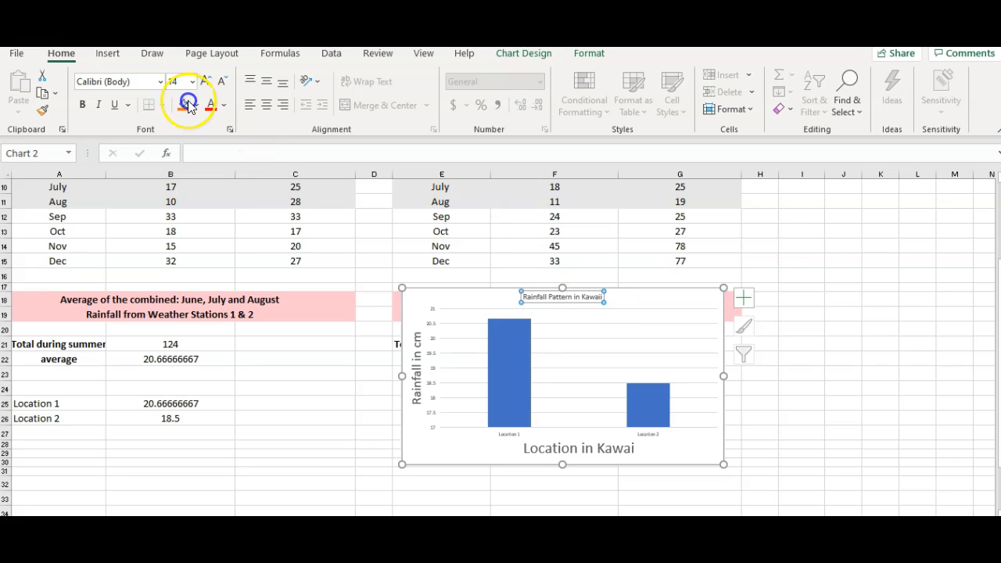
left_click(206, 81)
left_click(205, 82)
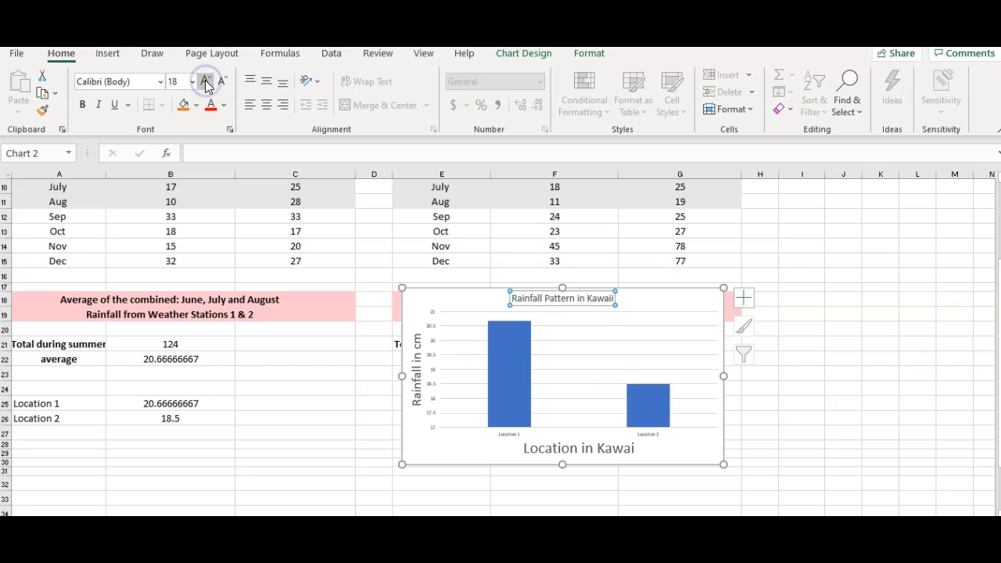
left_click(206, 81)
left_click(206, 81)
left_click(206, 81)
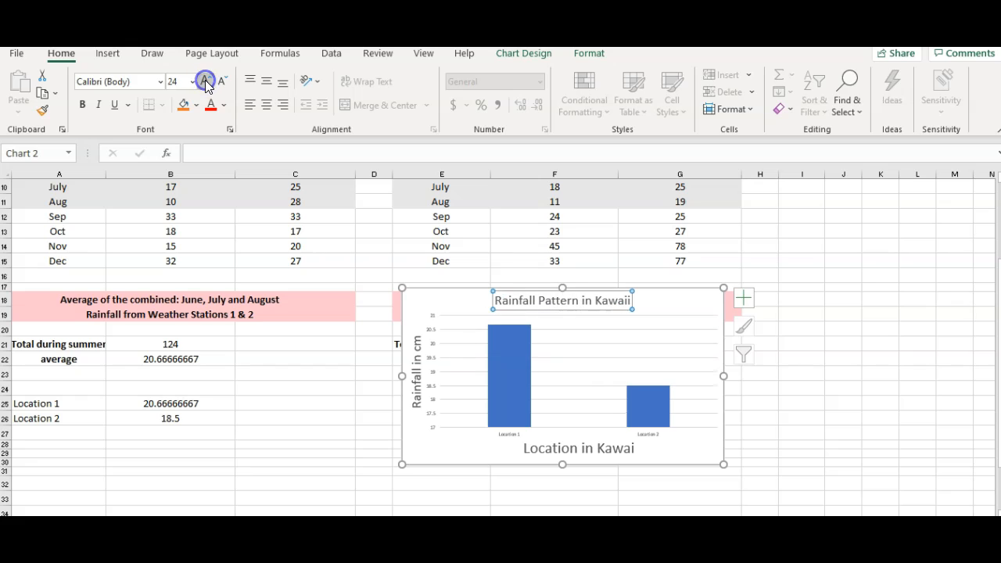
left_click(898, 363)
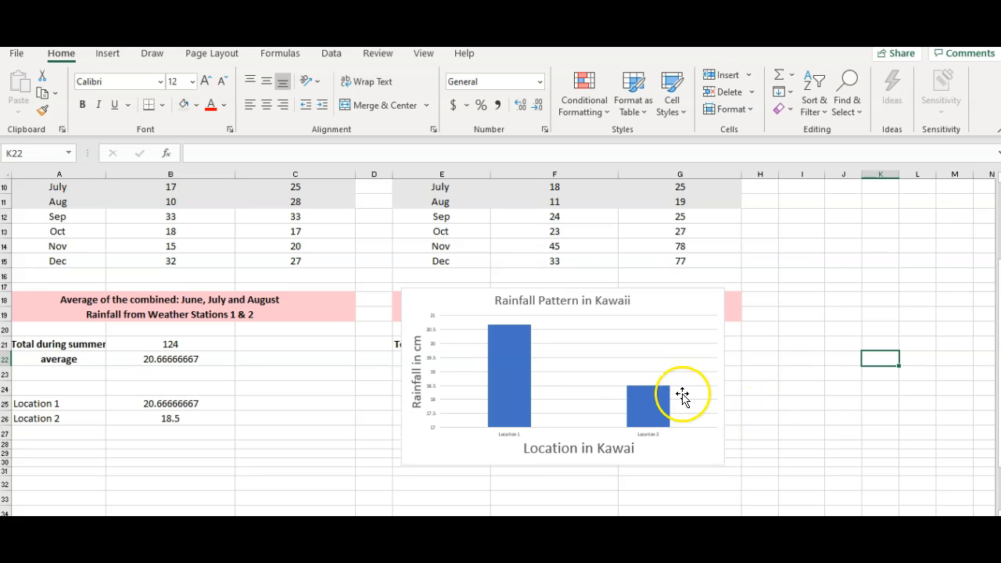
- Copy the whole finished rainfall chart from its chart area
left_click(640, 454)
right_click(640, 452)
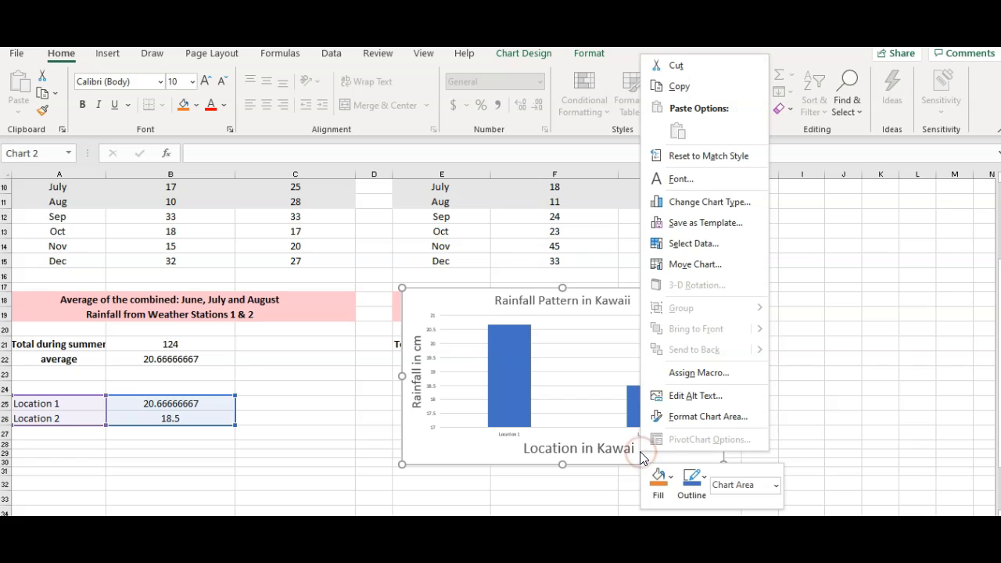
left_click(685, 92)
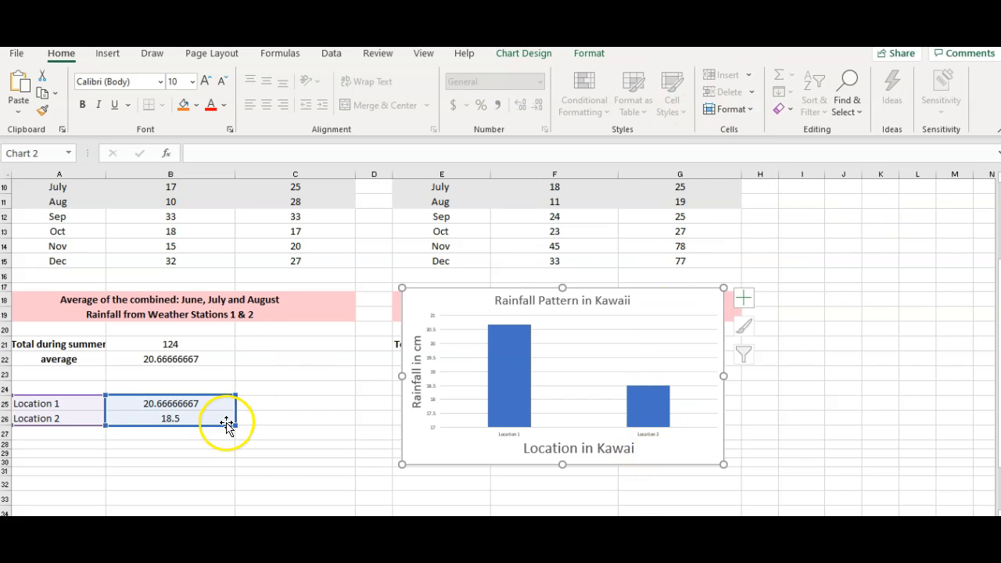
- Switch to the "LAB 1 Tools in Biology" document in Word and paste the chart as a picture in the space below rainfall question 2
left_click(117, 534)
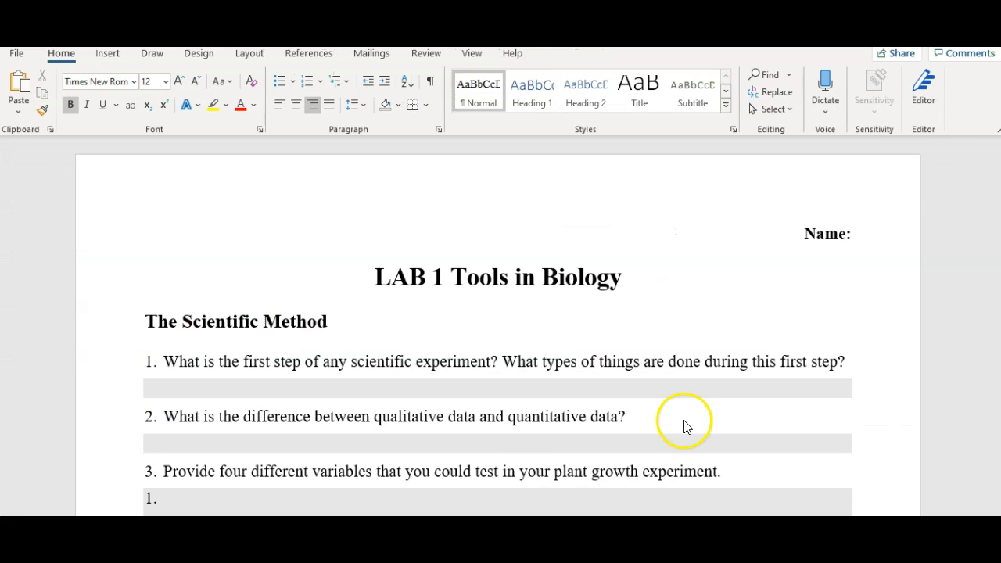
scroll(685, 426, "down", 10)
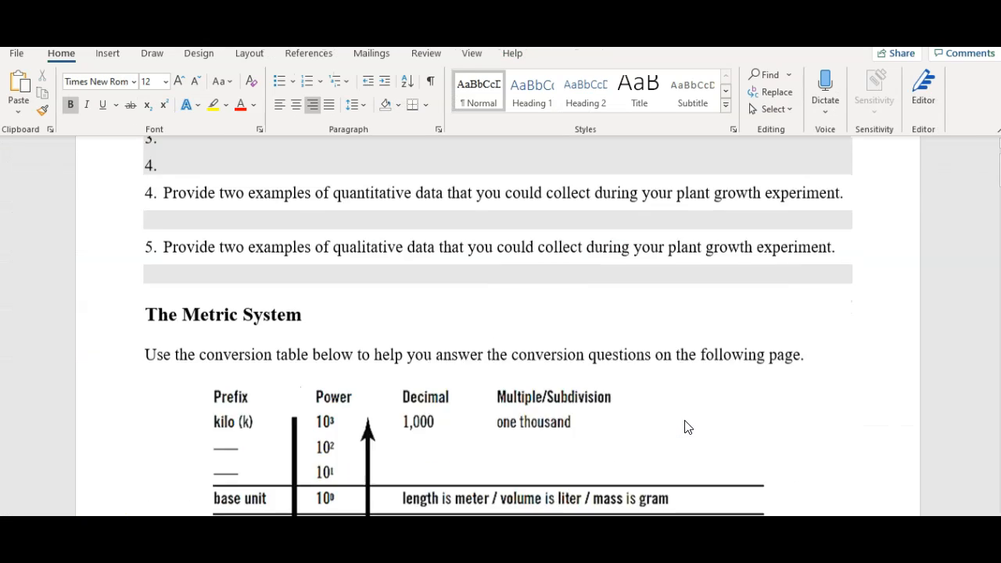
scroll(686, 427, "down", 15)
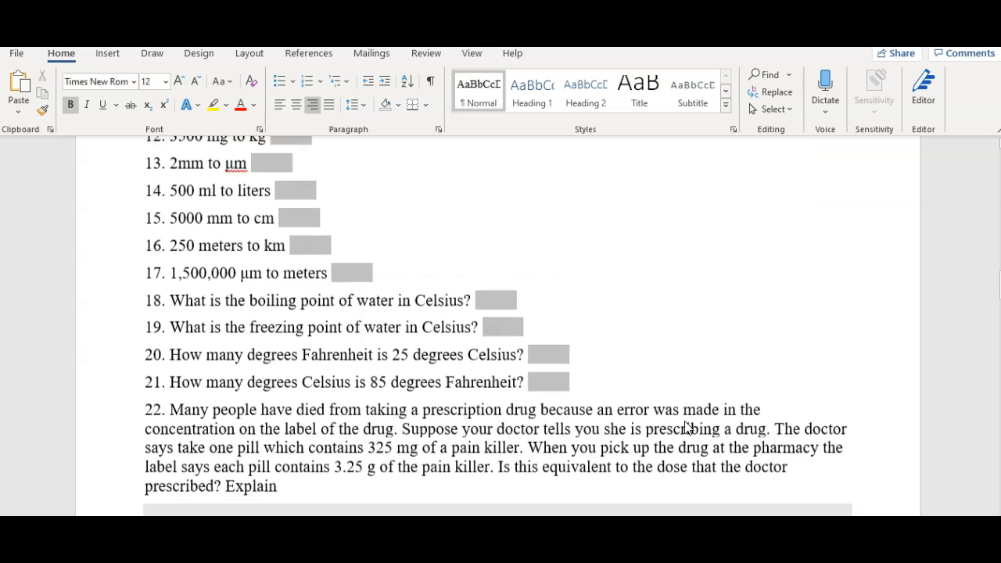
scroll(685, 428, "down", 12)
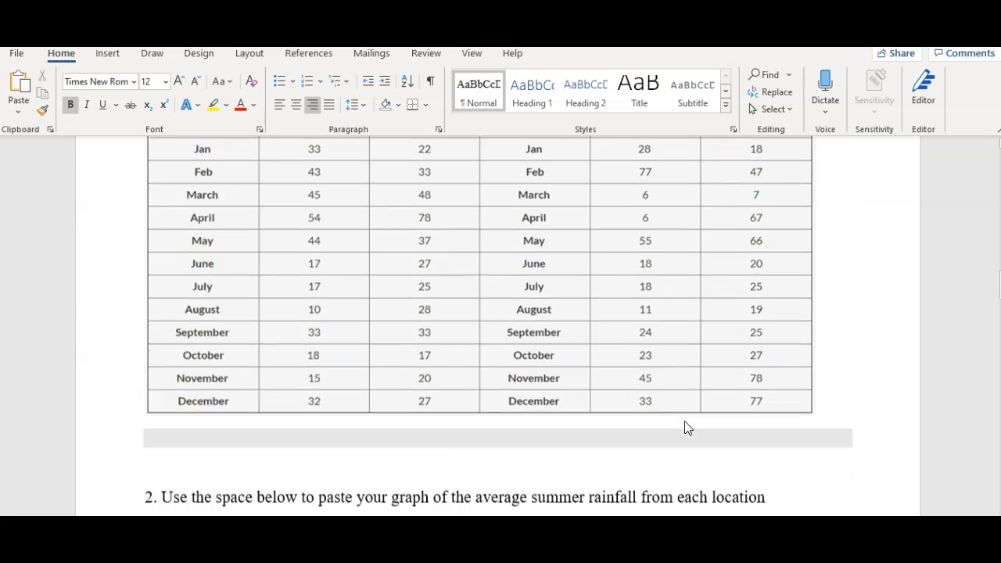
scroll(685, 428, "down", 4)
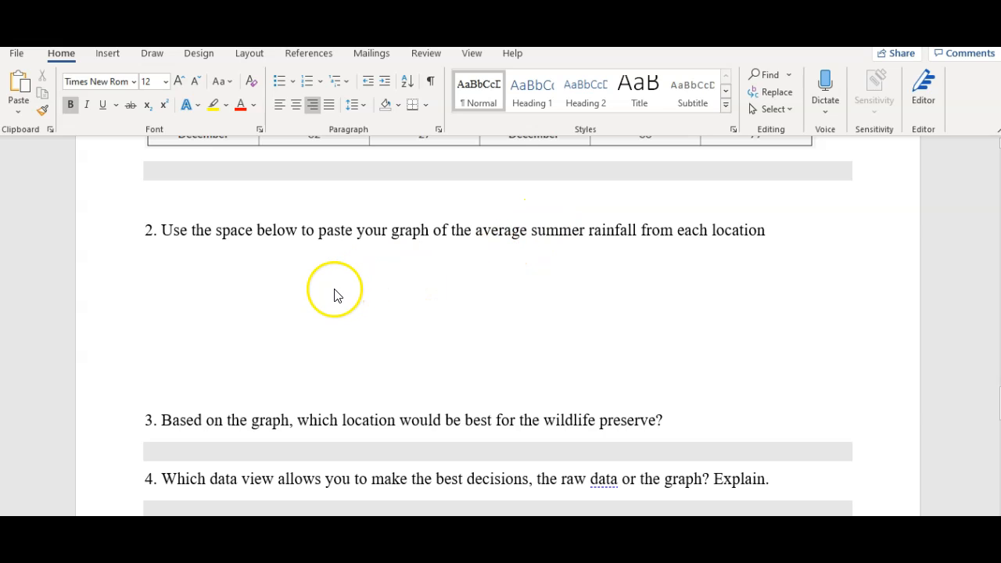
left_click(170, 273)
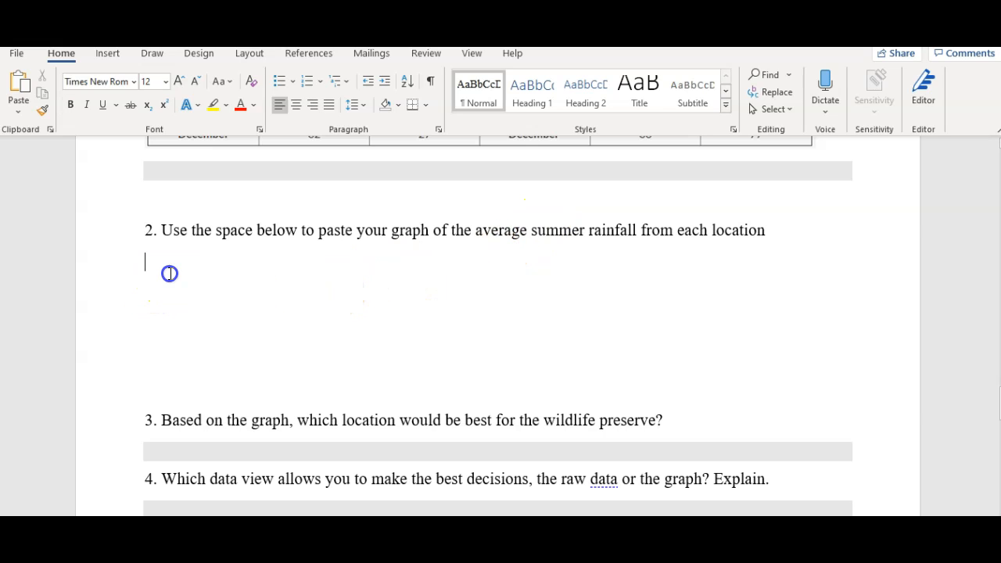
right_click(171, 273)
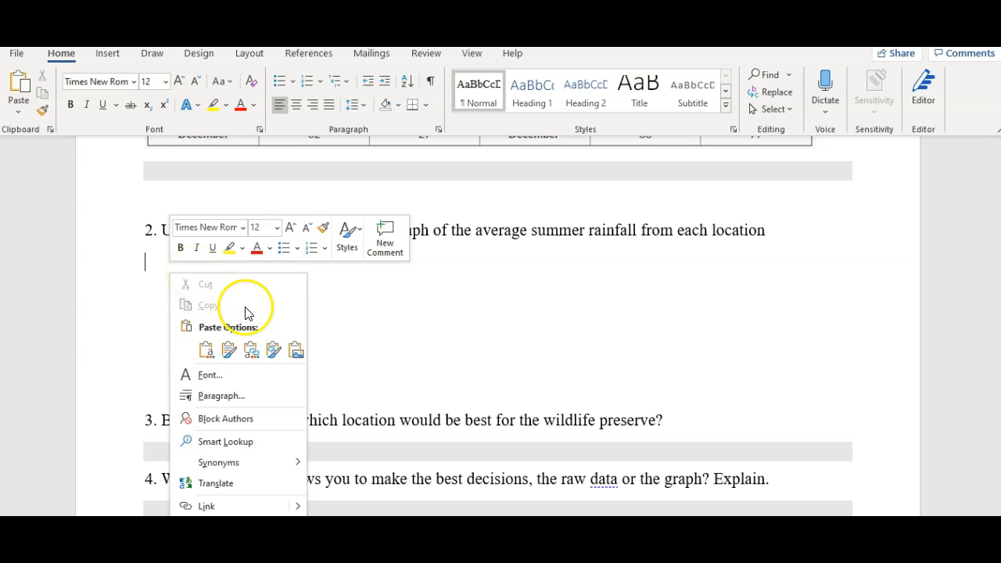
left_click(295, 351)
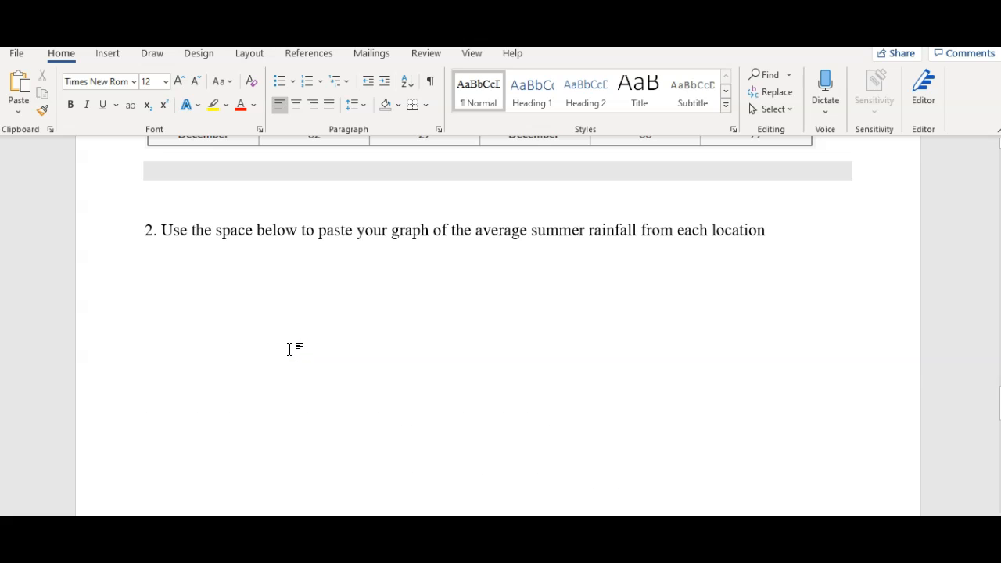
- Shrink the pasted chart picture proportionally to about half the width of the text area, below question 2
scroll(845, 365, "down", 8)
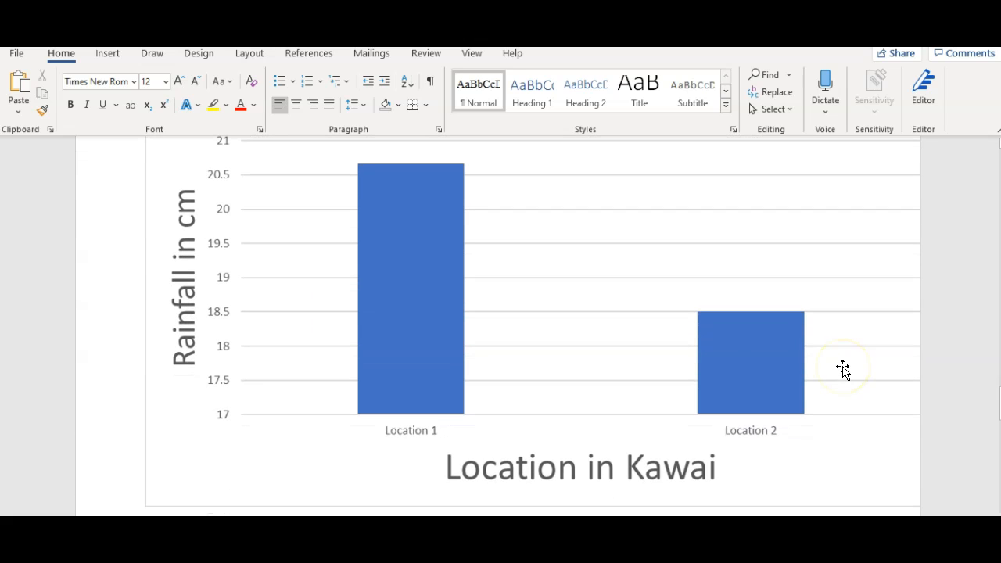
left_click(536, 419)
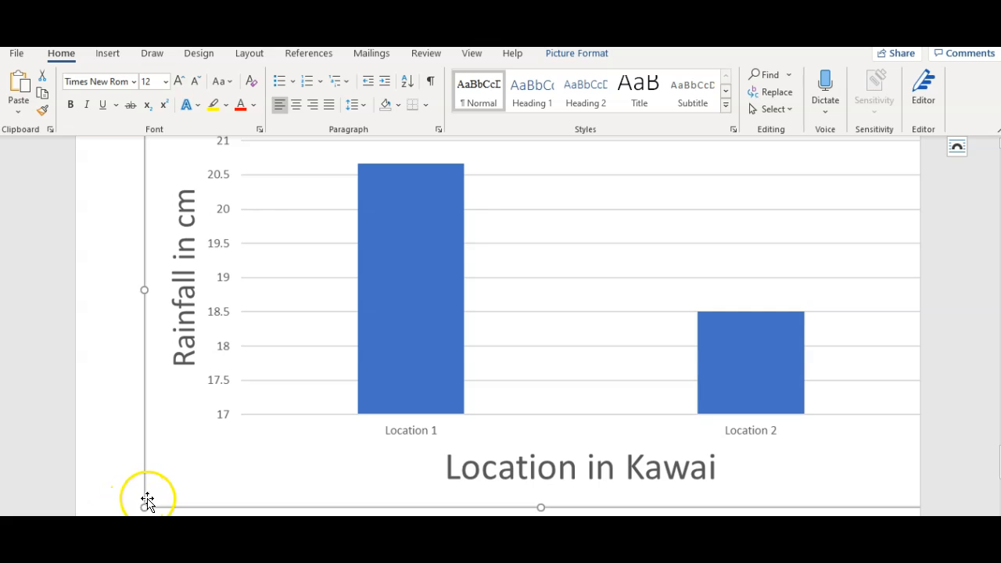
left_click_drag(141, 507, 473, 269)
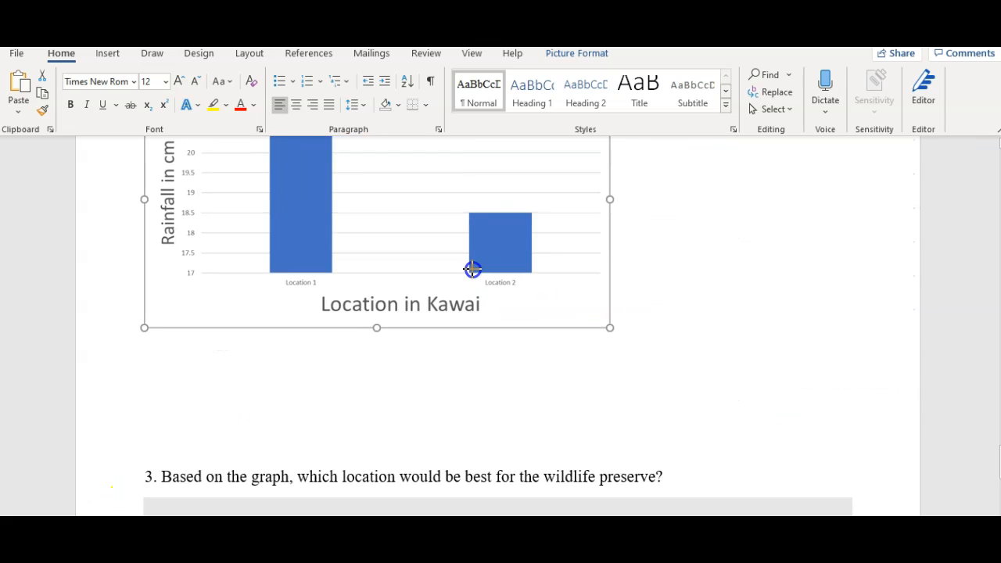
left_click_drag(147, 392, 235, 308)
scroll(395, 412, "up", 3)
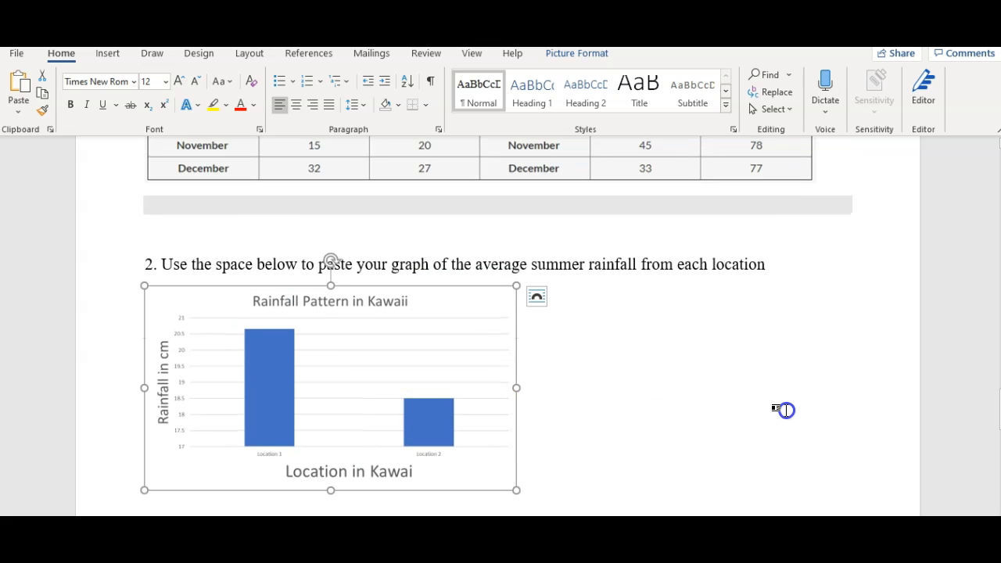